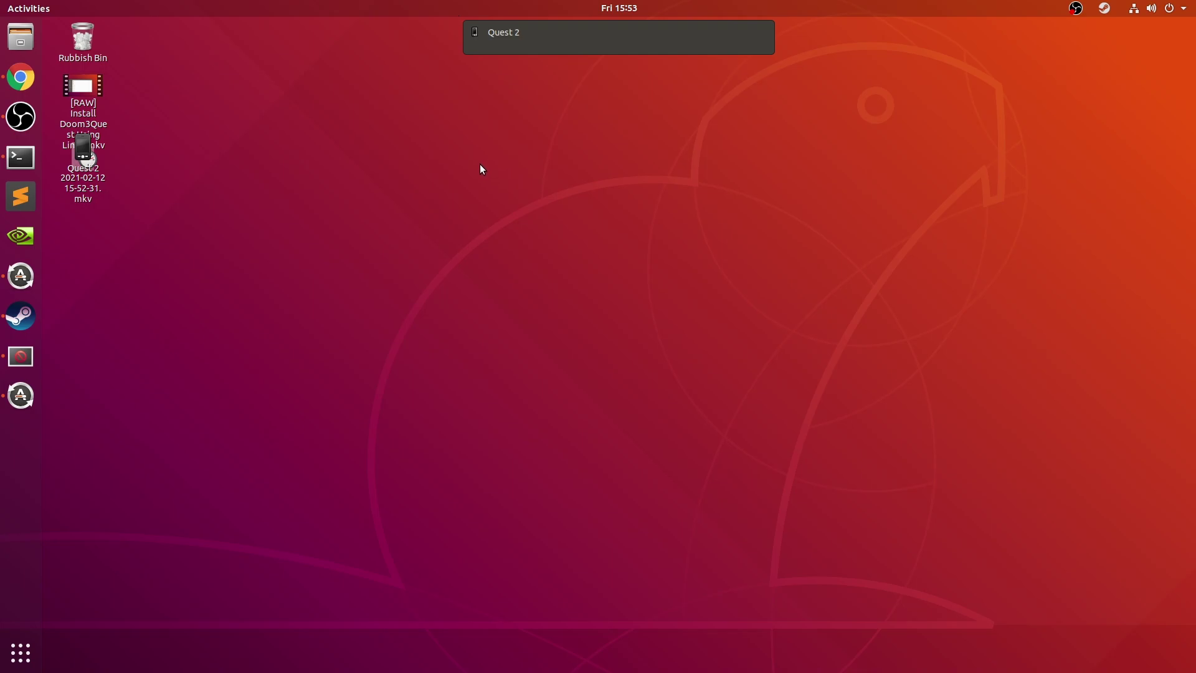
Search 'steam installer' in a new Chrome tab, view Steam's install page, then close it
{"action": "left_click", "coordinate": [30, 310]}
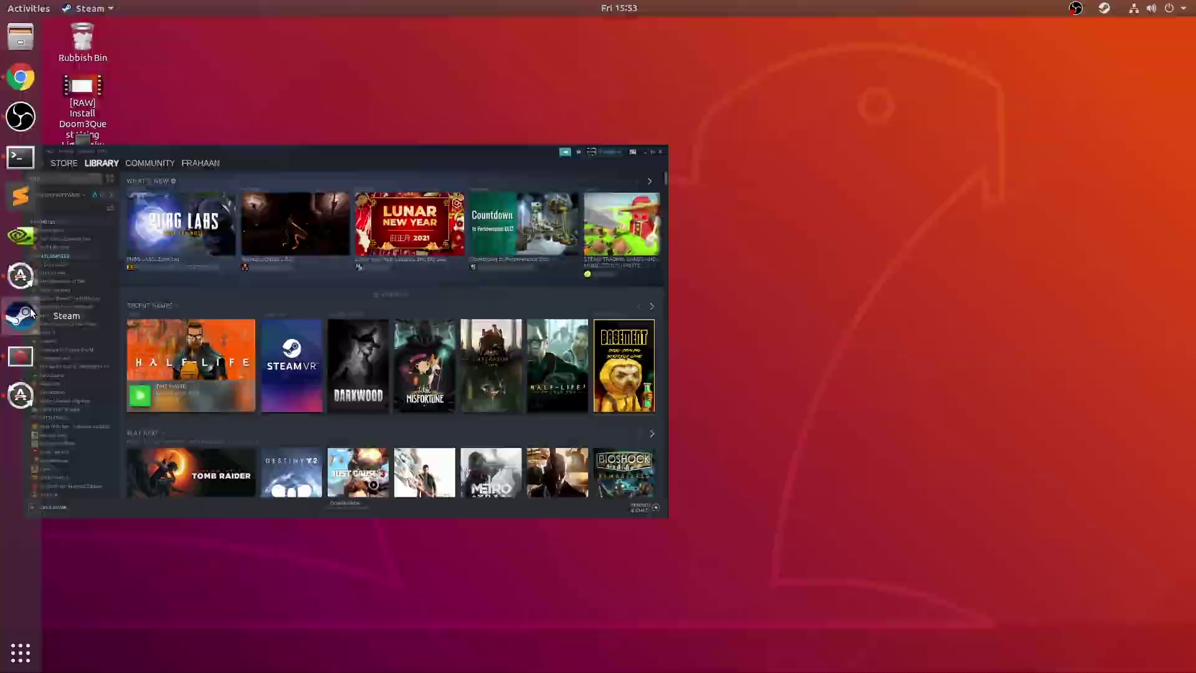
{"action": "left_click", "coordinate": [20, 77]}
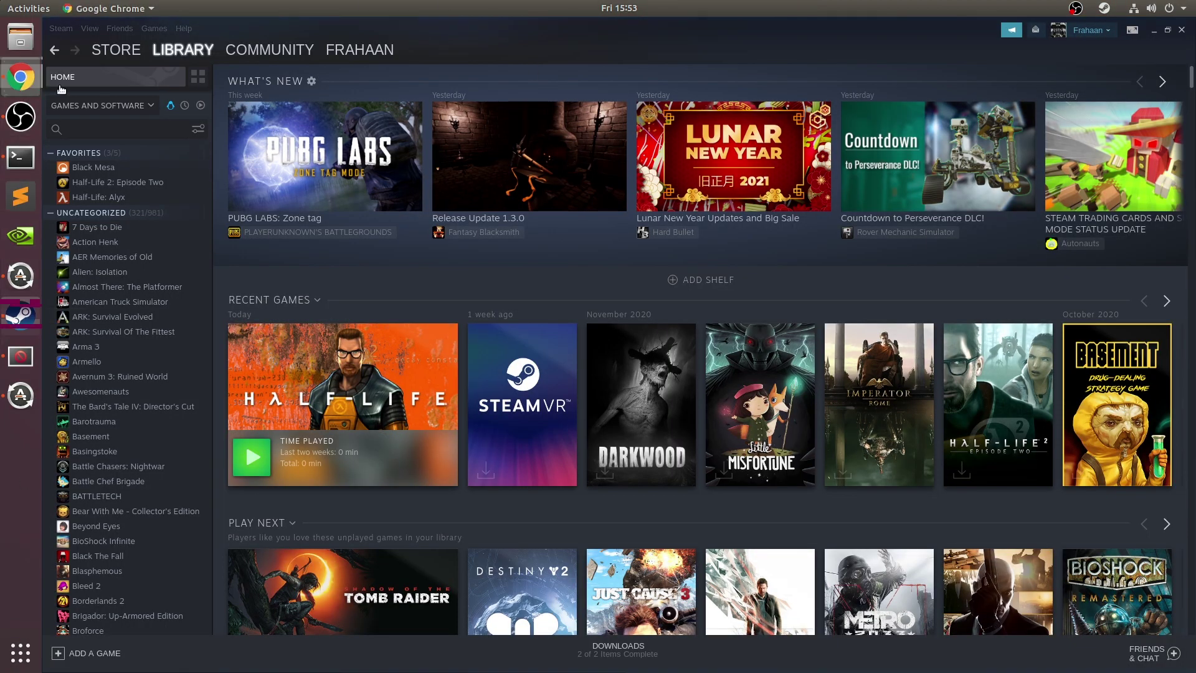
{"action": "left_click", "coordinate": [210, 28]}
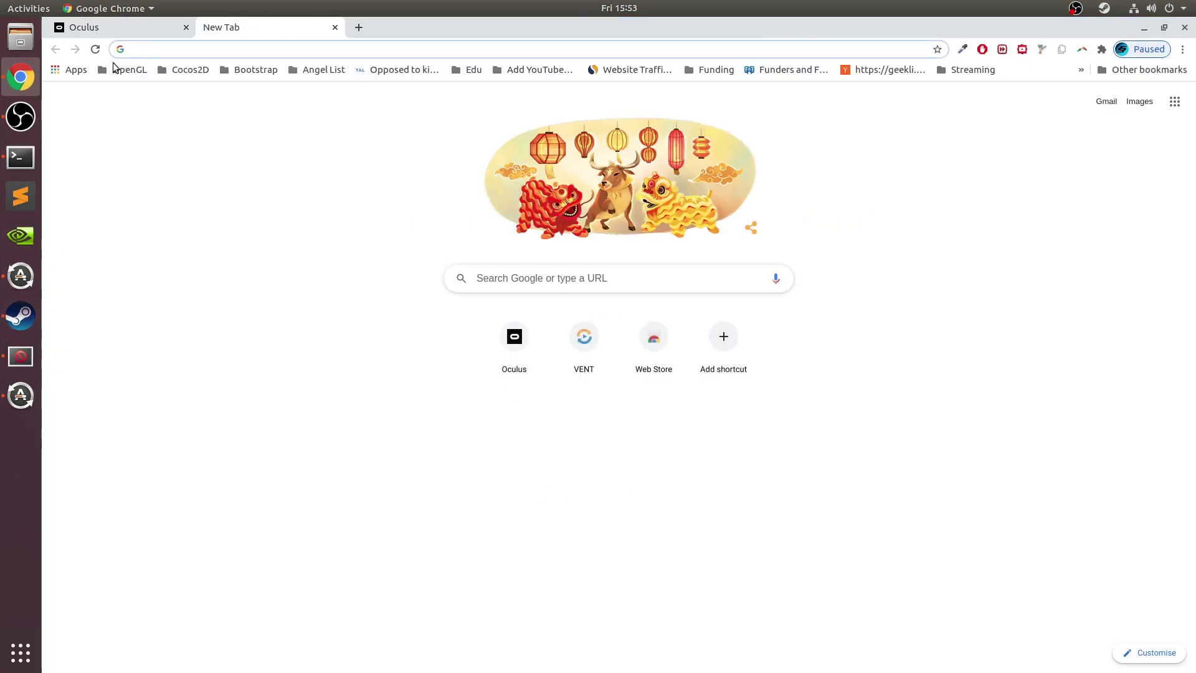
{"action": "type", "text": "steam installer"}
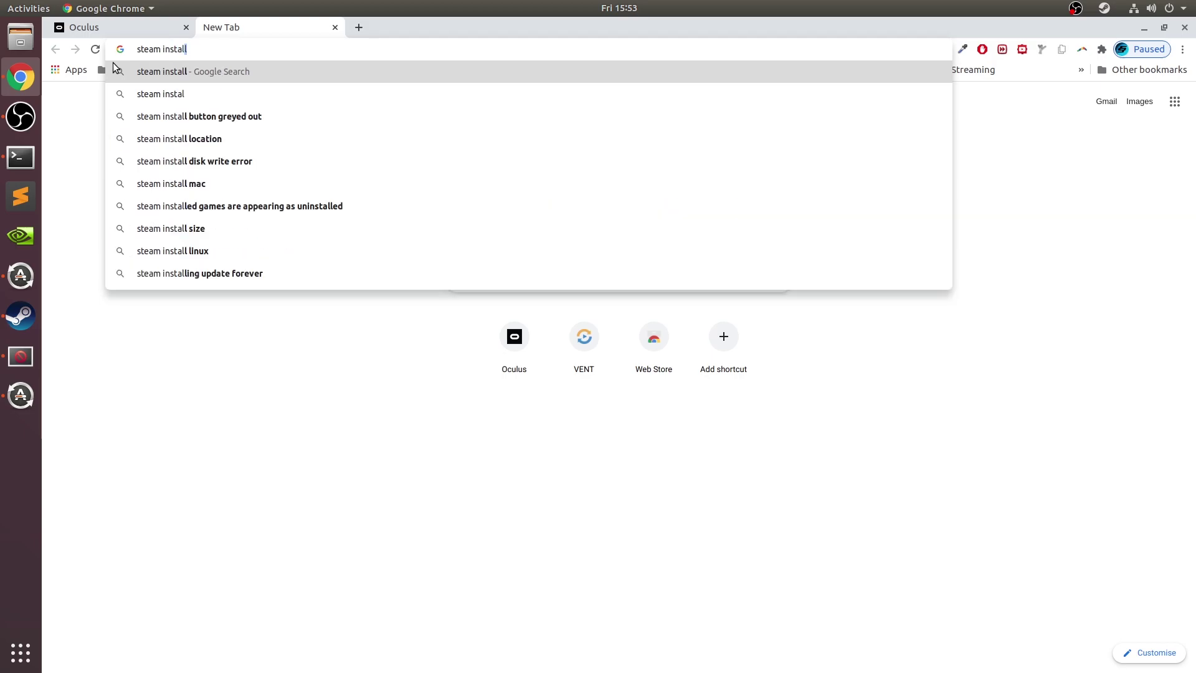
{"action": "key", "text": "Return"}
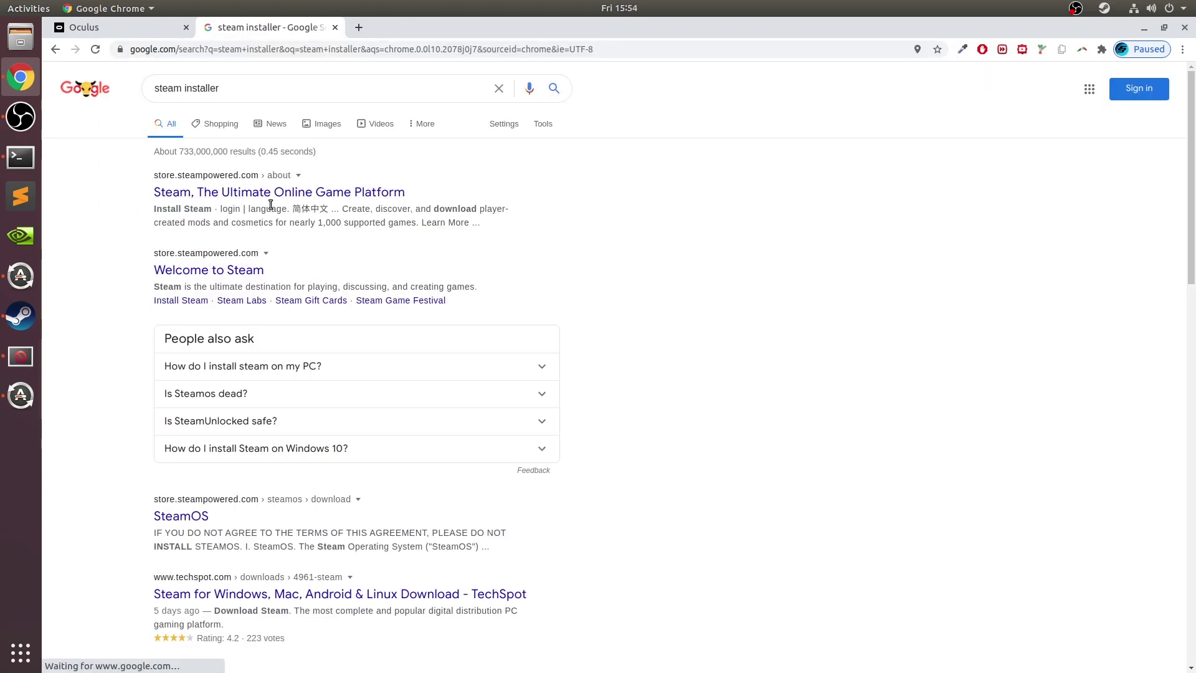
{"action": "left_click", "coordinate": [269, 199]}
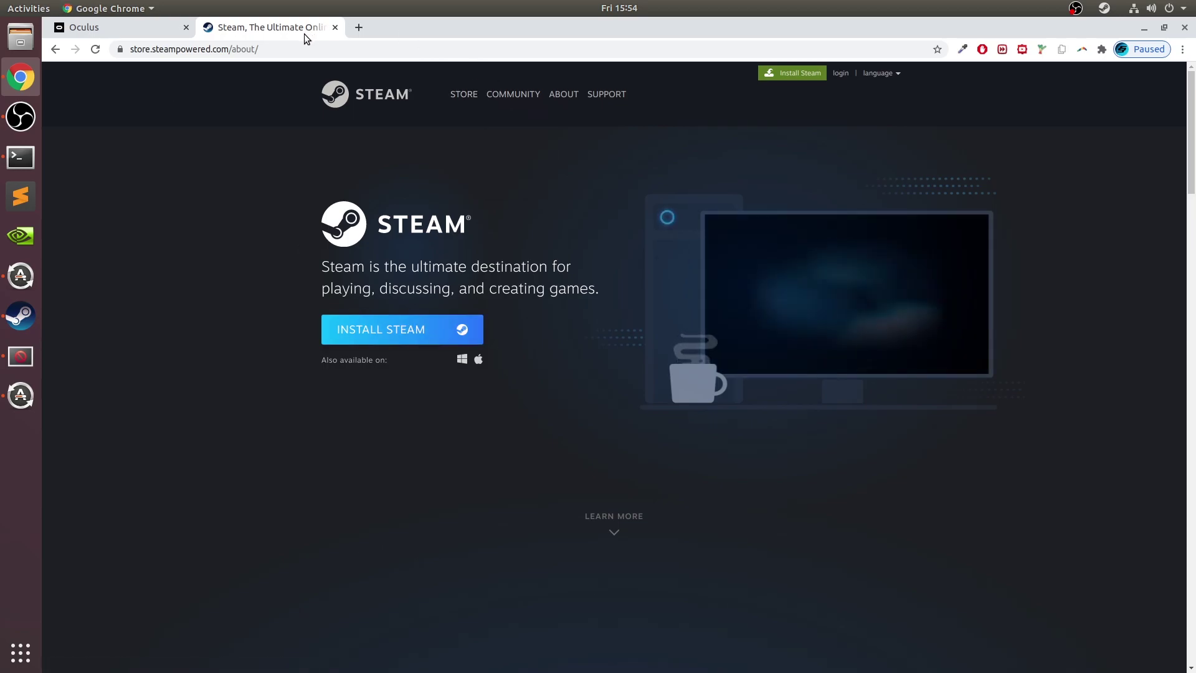
{"action": "left_click", "coordinate": [336, 27]}
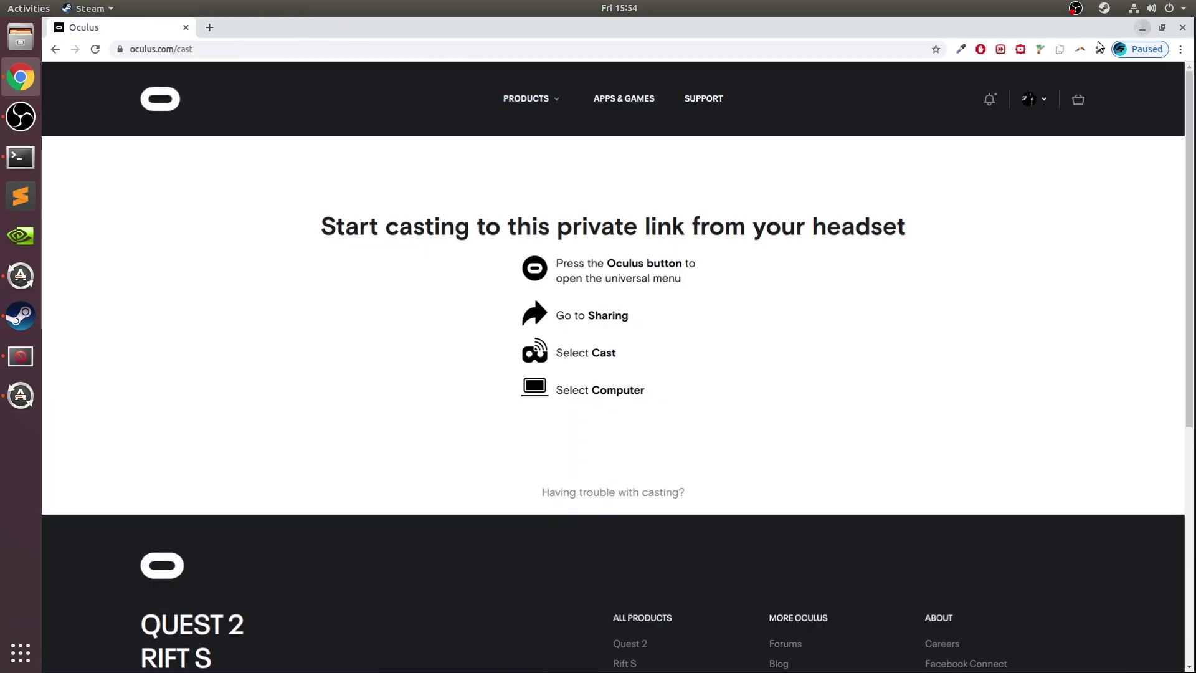
Open Half-Life in the Steam library, glance at Half-Life 2, then return to Half-Life
{"action": "left_click", "coordinate": [1145, 28]}
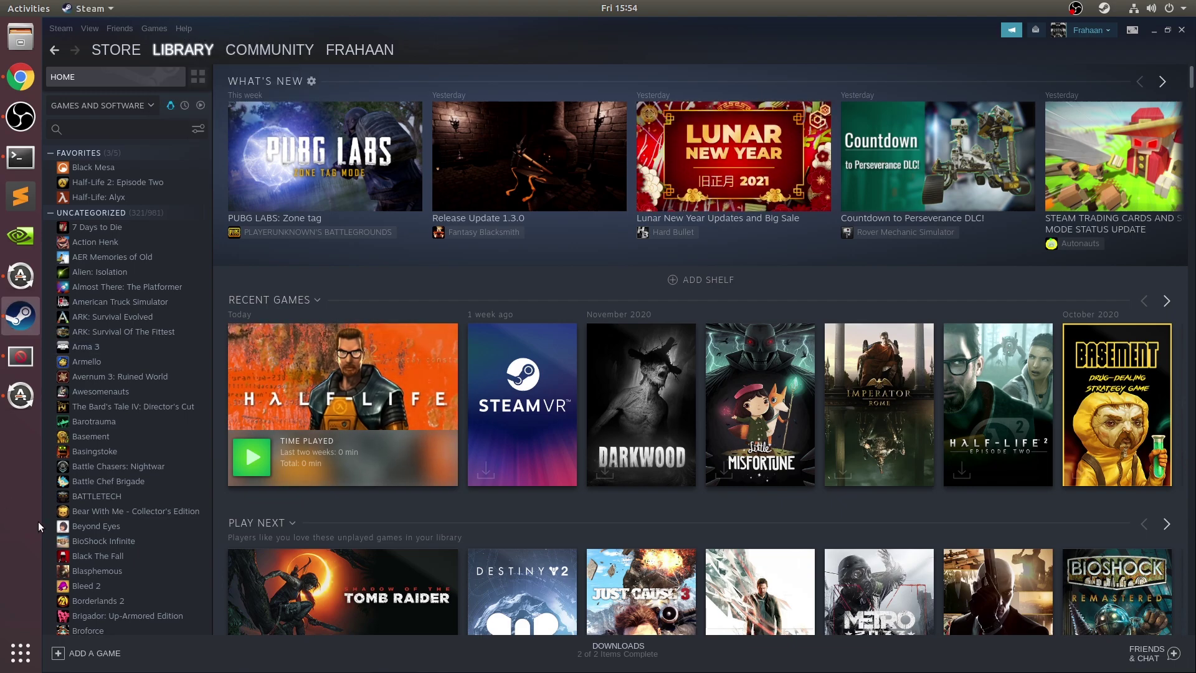
{"action": "scroll", "coordinate": [86, 489], "scroll_direction": "down", "scroll_amount": 15}
{"action": "scroll", "coordinate": [86, 489], "scroll_direction": "down", "scroll_amount": 15}
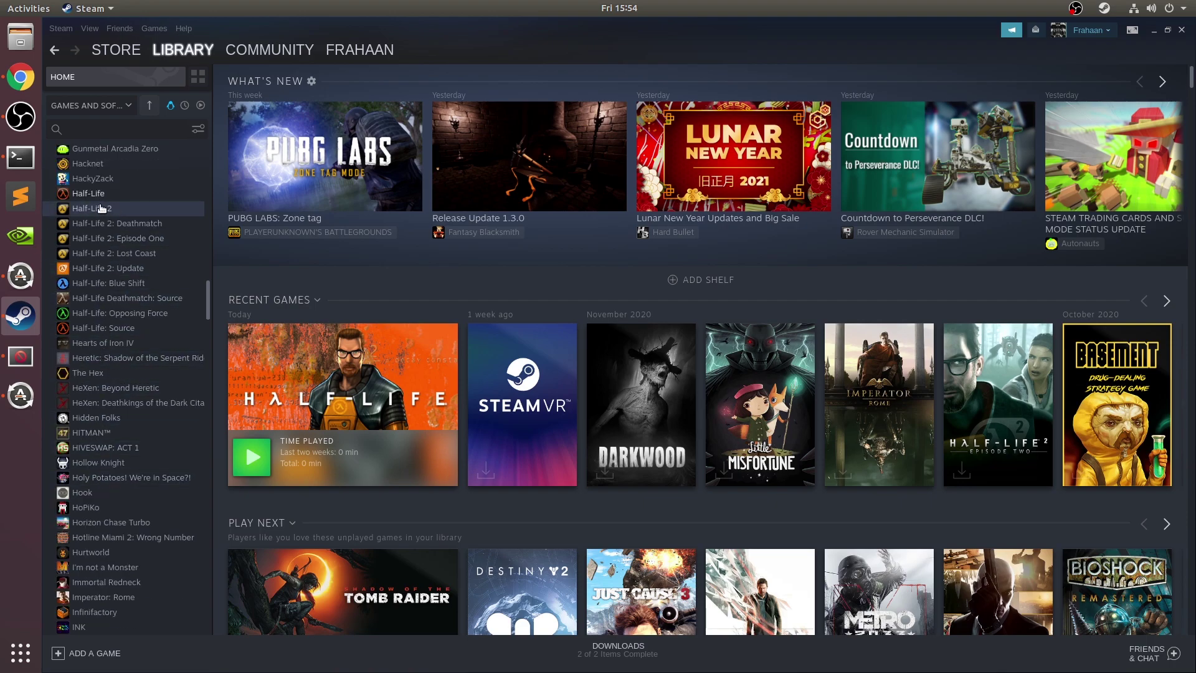
{"action": "left_click", "coordinate": [93, 197]}
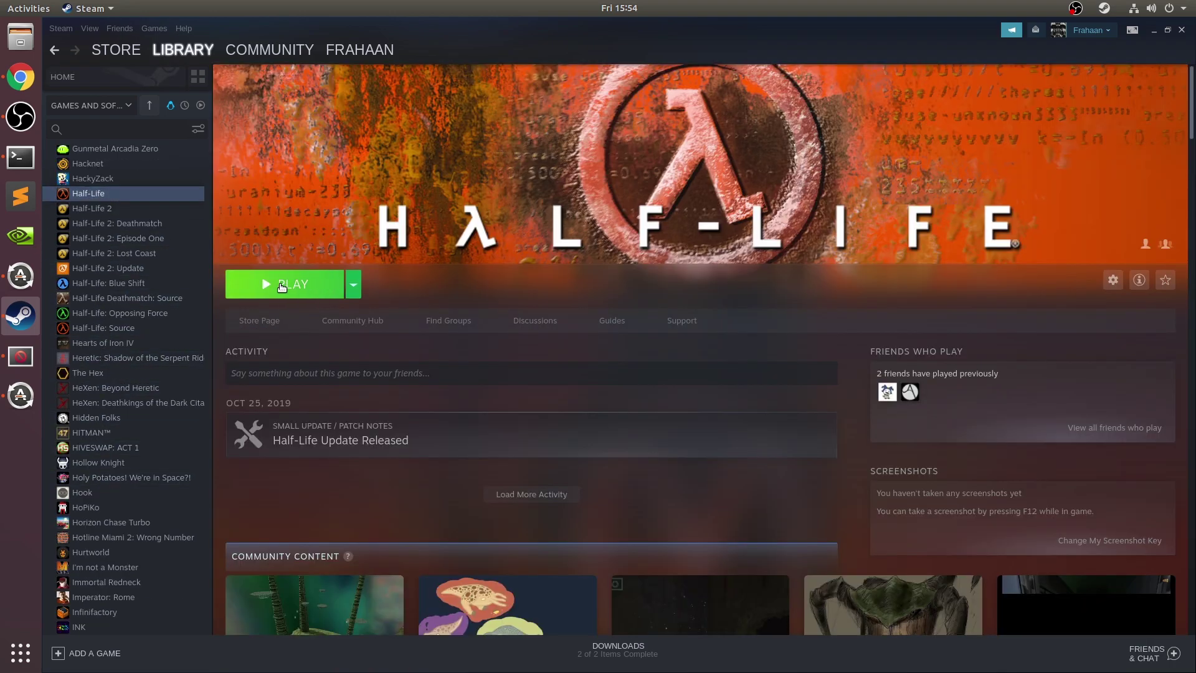
{"action": "left_click", "coordinate": [92, 208]}
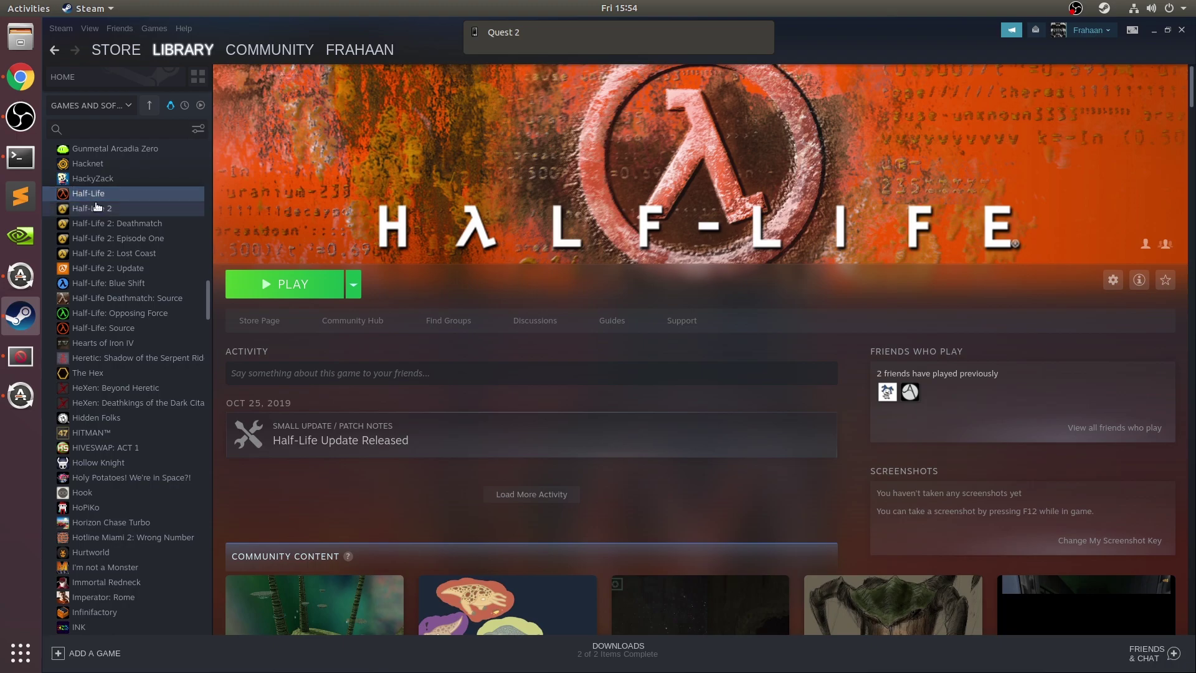
{"action": "left_click", "coordinate": [93, 193]}
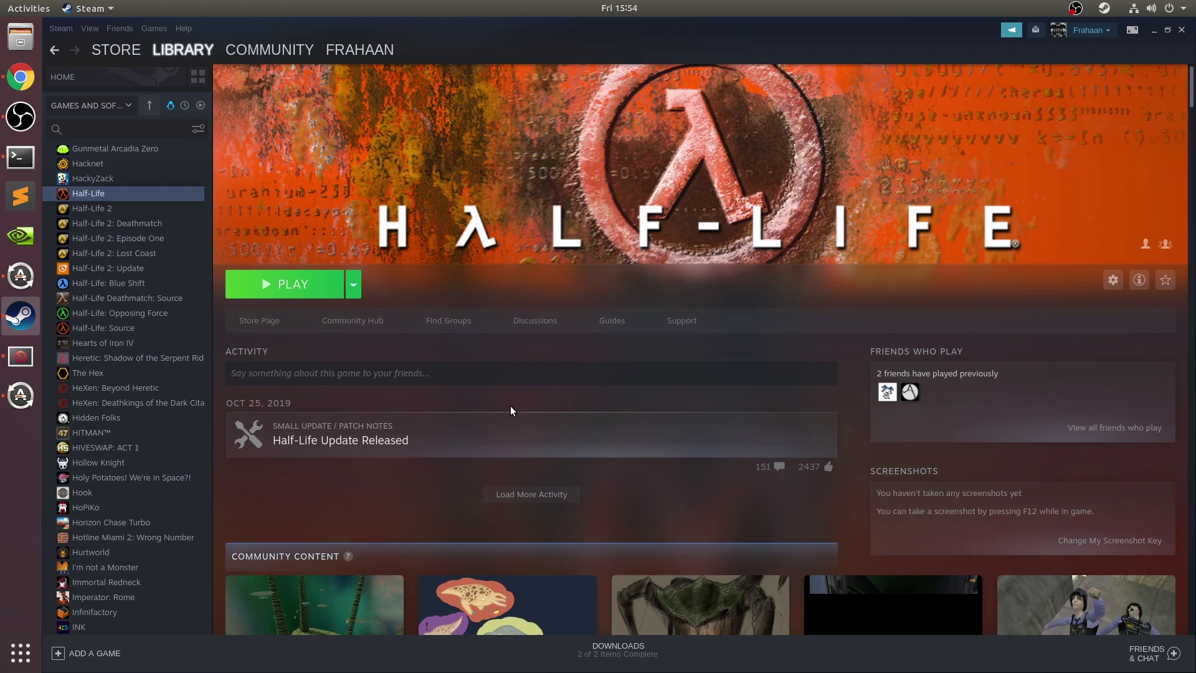
Close Steam and open the Files manager maximized
{"action": "left_click", "coordinate": [1182, 31]}
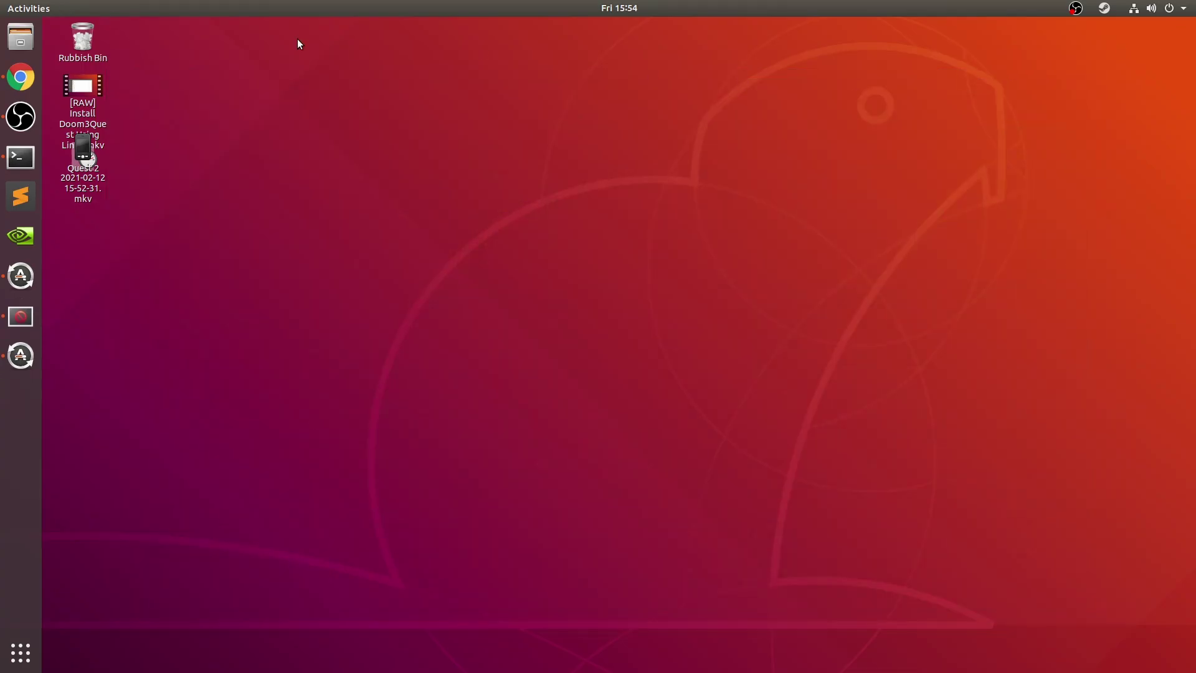
{"action": "left_click", "coordinate": [20, 37]}
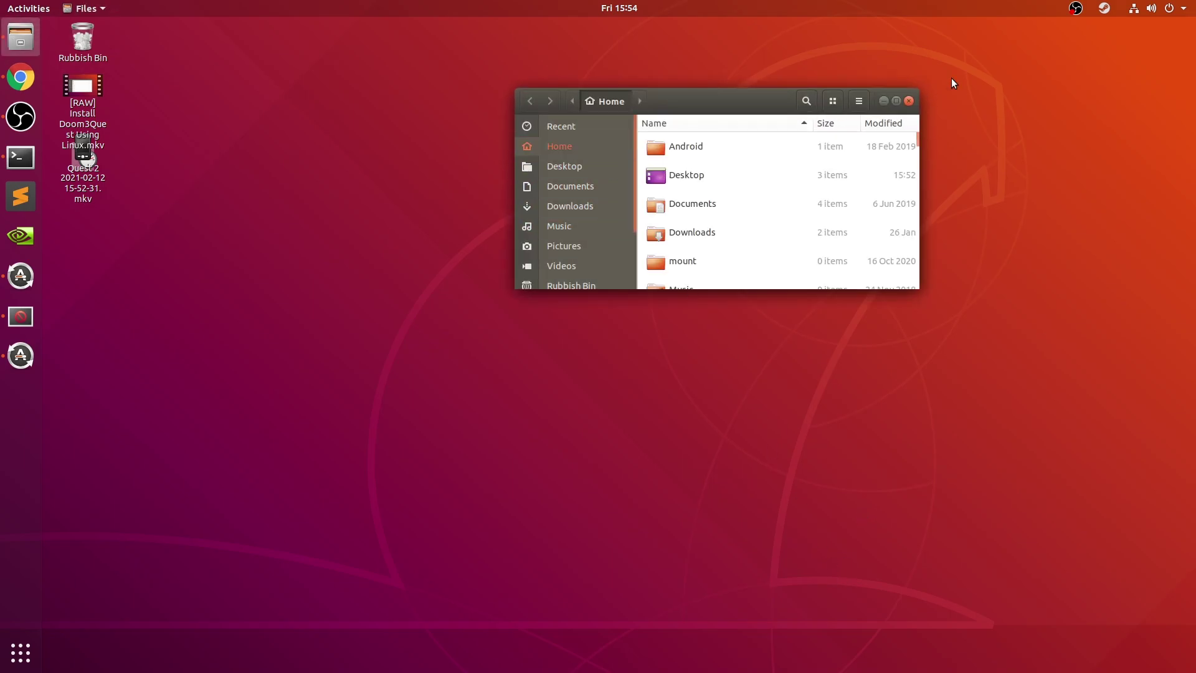
{"action": "left_click", "coordinate": [896, 100]}
{"action": "scroll", "coordinate": [327, 498], "scroll_direction": "down", "scroll_amount": 5}
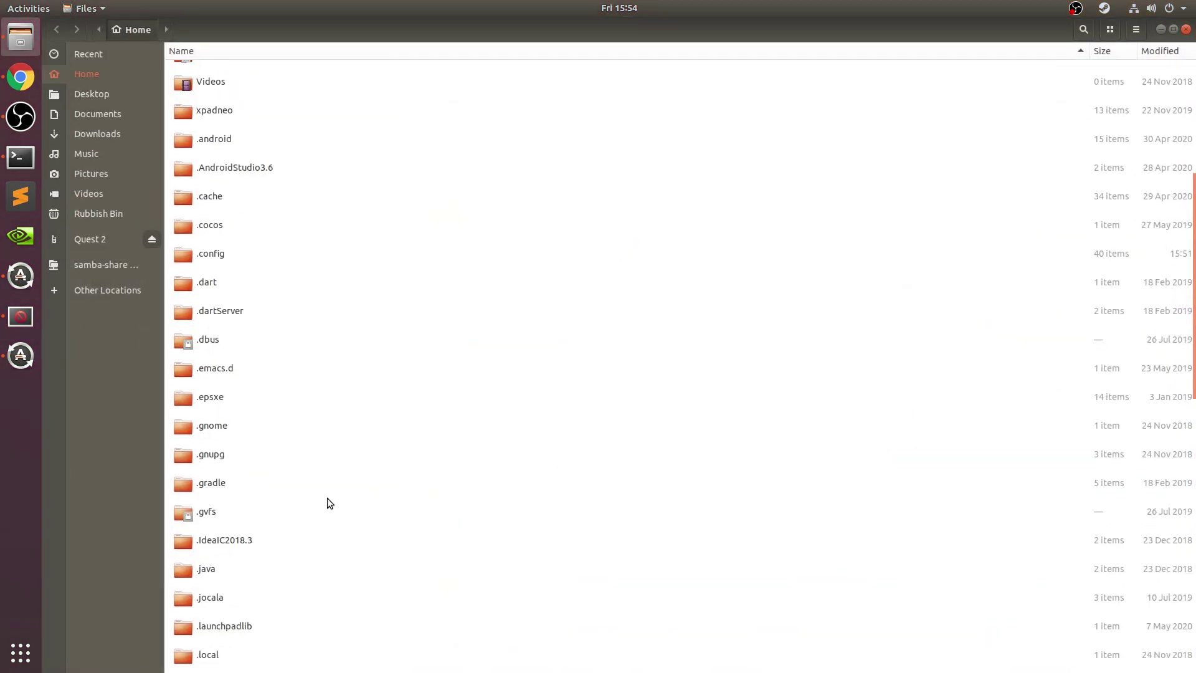
{"action": "scroll", "coordinate": [327, 498], "scroll_direction": "up", "scroll_amount": 1}
{"action": "scroll", "coordinate": [327, 498], "scroll_direction": "down", "scroll_amount": 4}
{"action": "scroll", "coordinate": [326, 497], "scroll_direction": "down", "scroll_amount": 5}
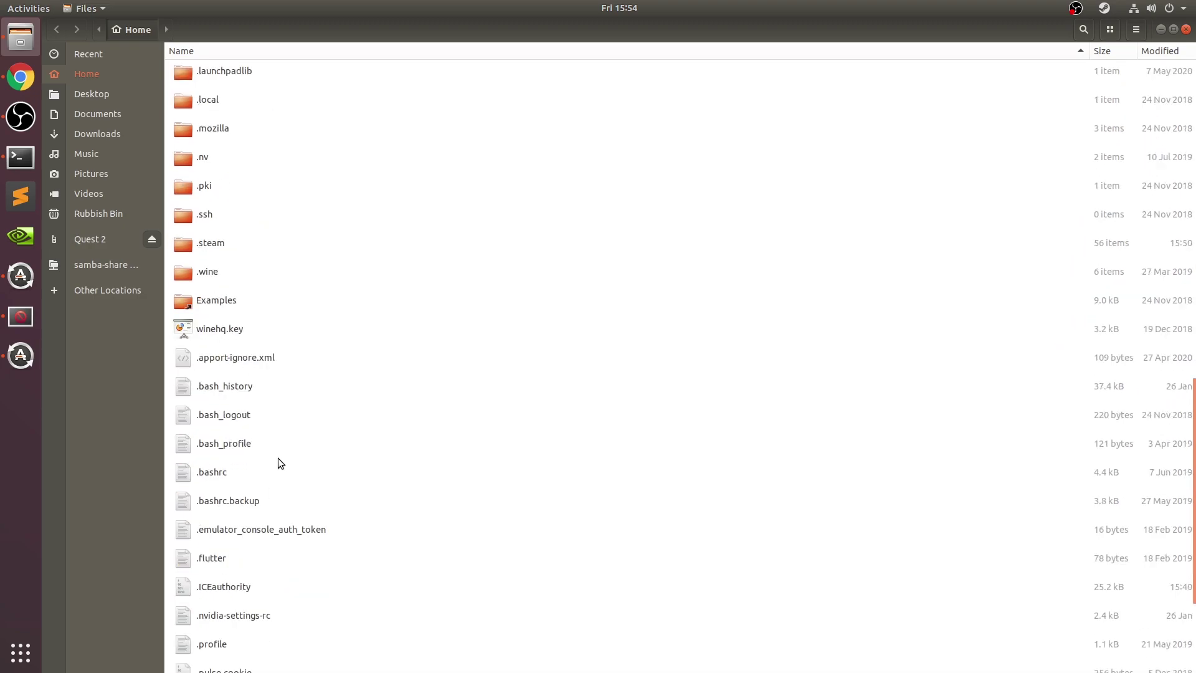
Navigate into .steam > steamapps > common > Half-Life
{"action": "double_click", "coordinate": [210, 241]}
{"action": "scroll", "coordinate": [301, 517], "scroll_direction": "down", "scroll_amount": 5}
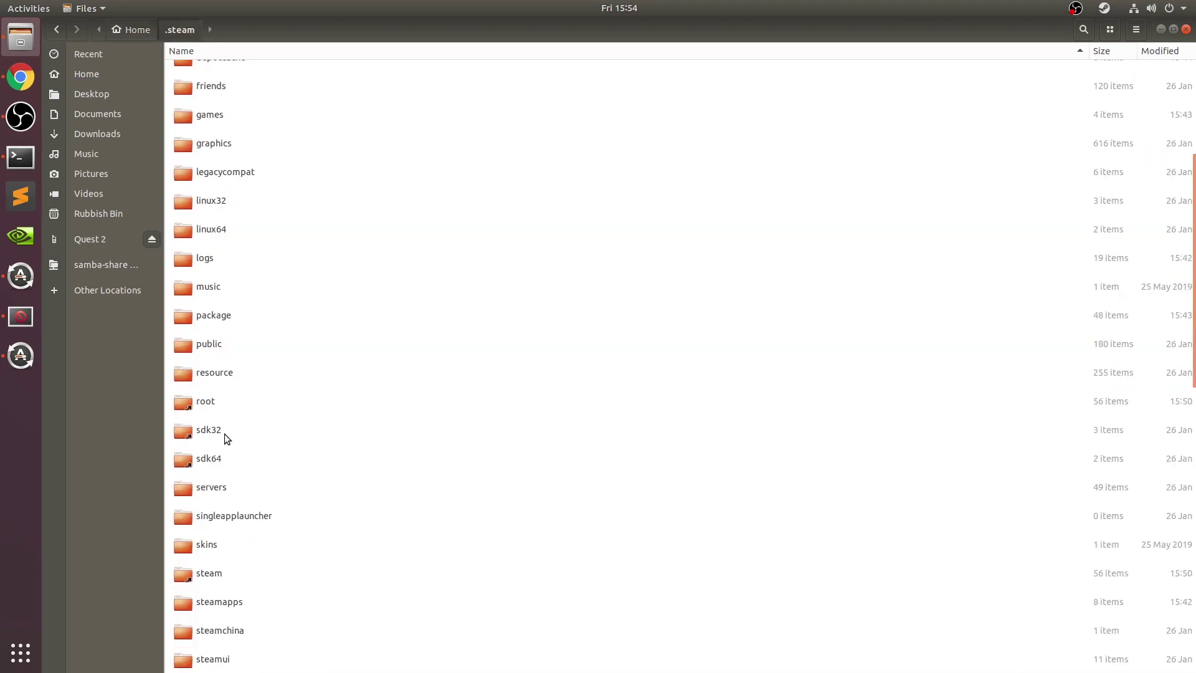
{"action": "double_click", "coordinate": [233, 604]}
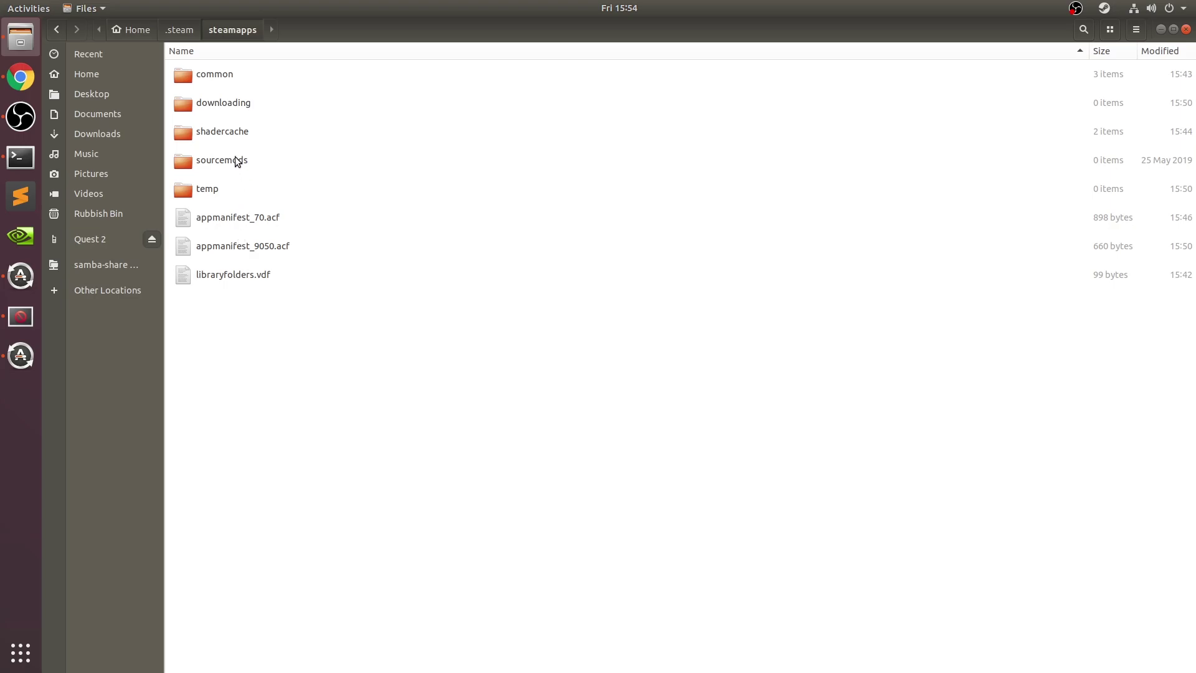
{"action": "double_click", "coordinate": [219, 74]}
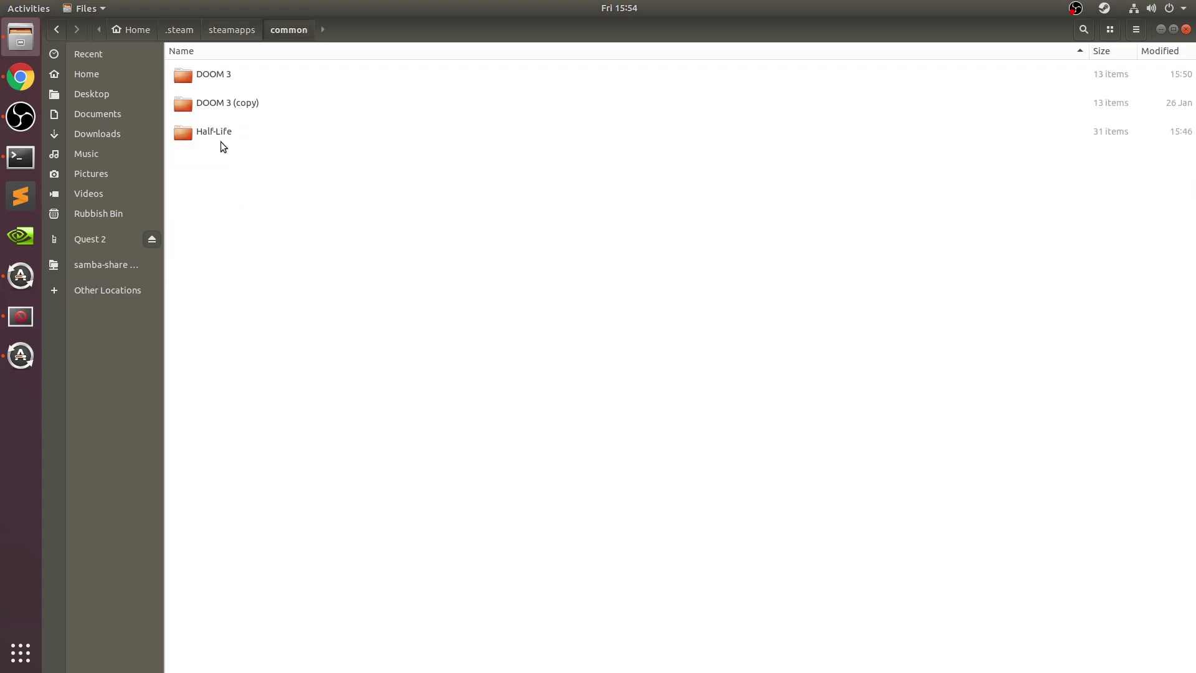
{"action": "double_click", "coordinate": [221, 141]}
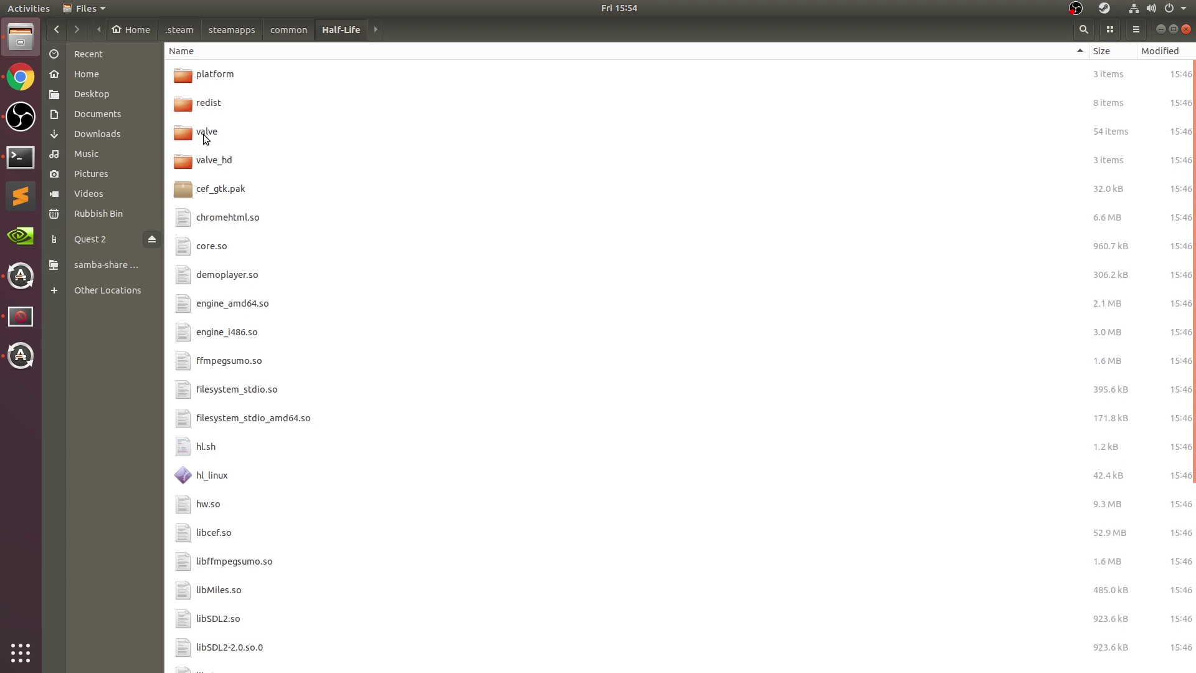
Search the SideQuest store for 'lambda1vr' and open the Lambda1VR - Half-Life in VR page
{"action": "left_click", "coordinate": [21, 316]}
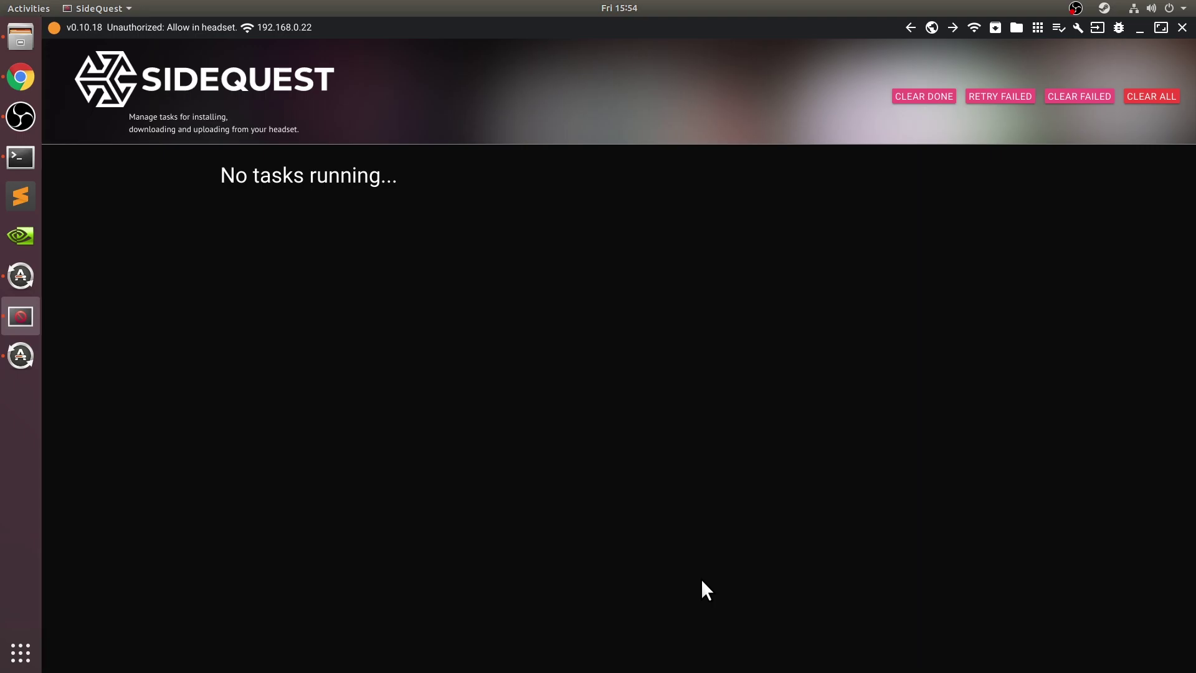
{"action": "left_click", "coordinate": [934, 28]}
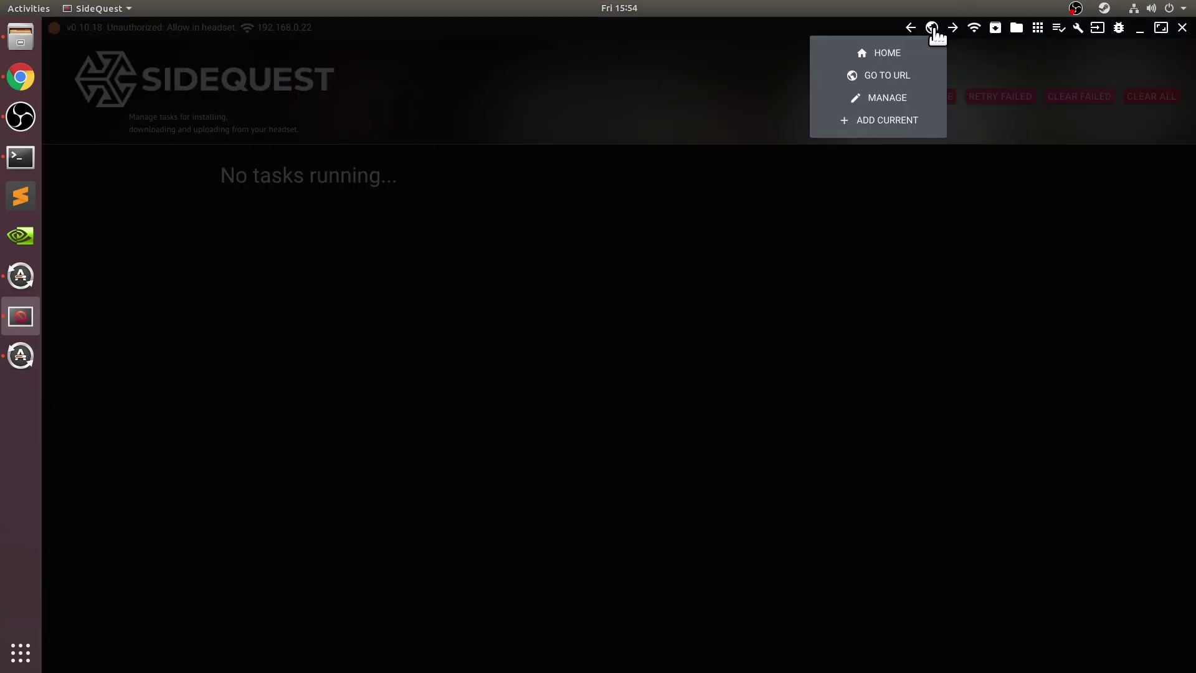
{"action": "left_click", "coordinate": [894, 52]}
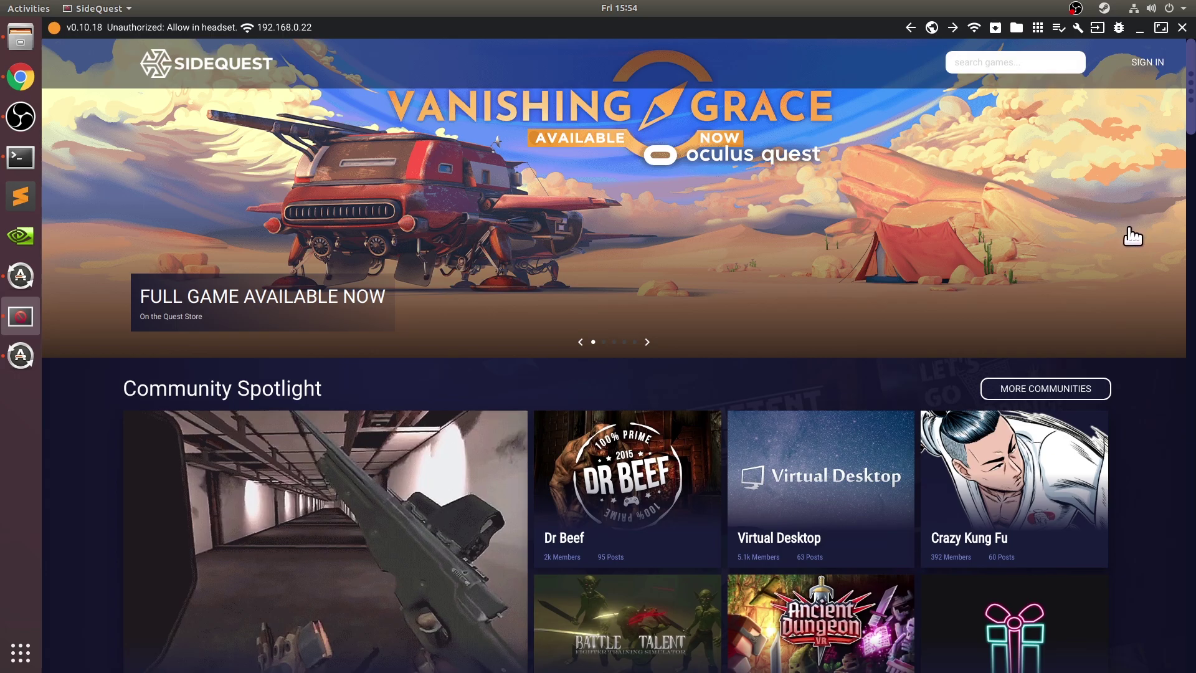
{"action": "type", "text": "lambda1vr"}
{"action": "key", "text": "Return"}
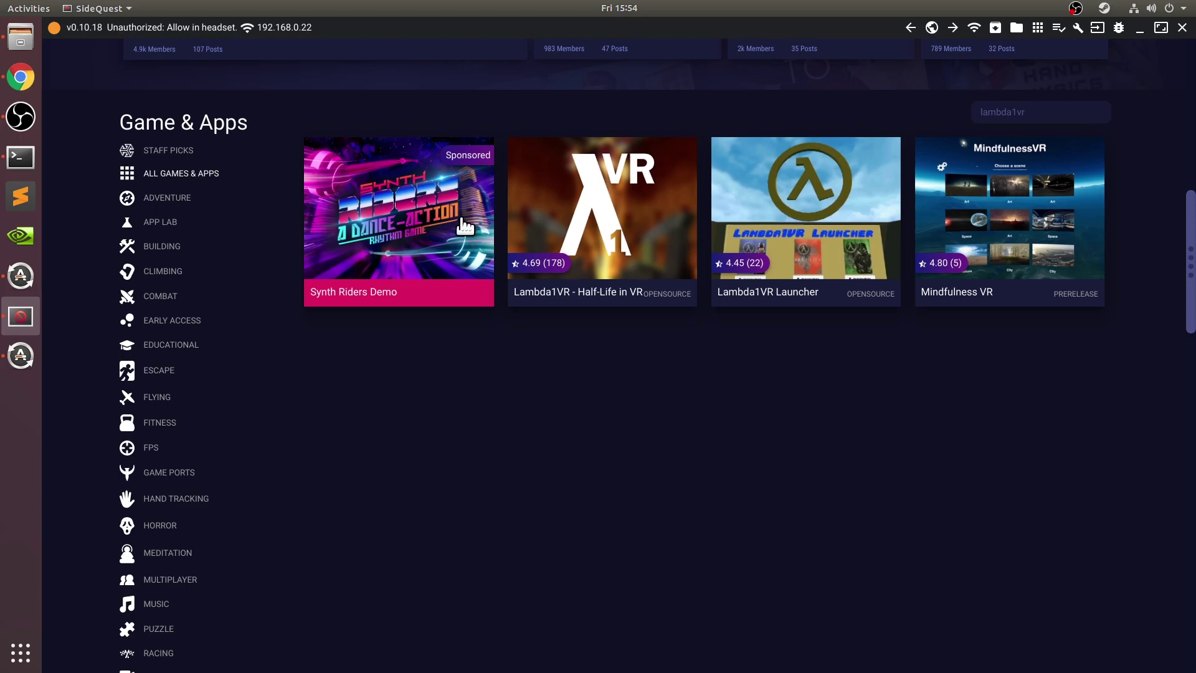
{"action": "mouse_move", "coordinate": [721, 215]}
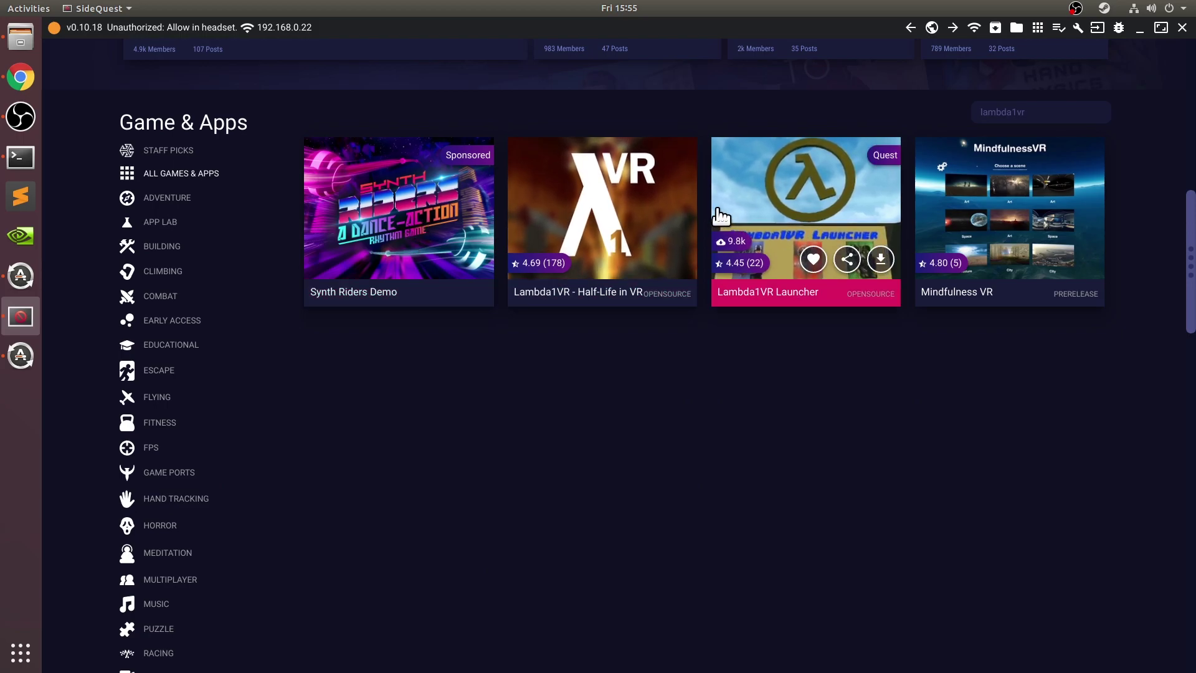
{"action": "left_click", "coordinate": [656, 196]}
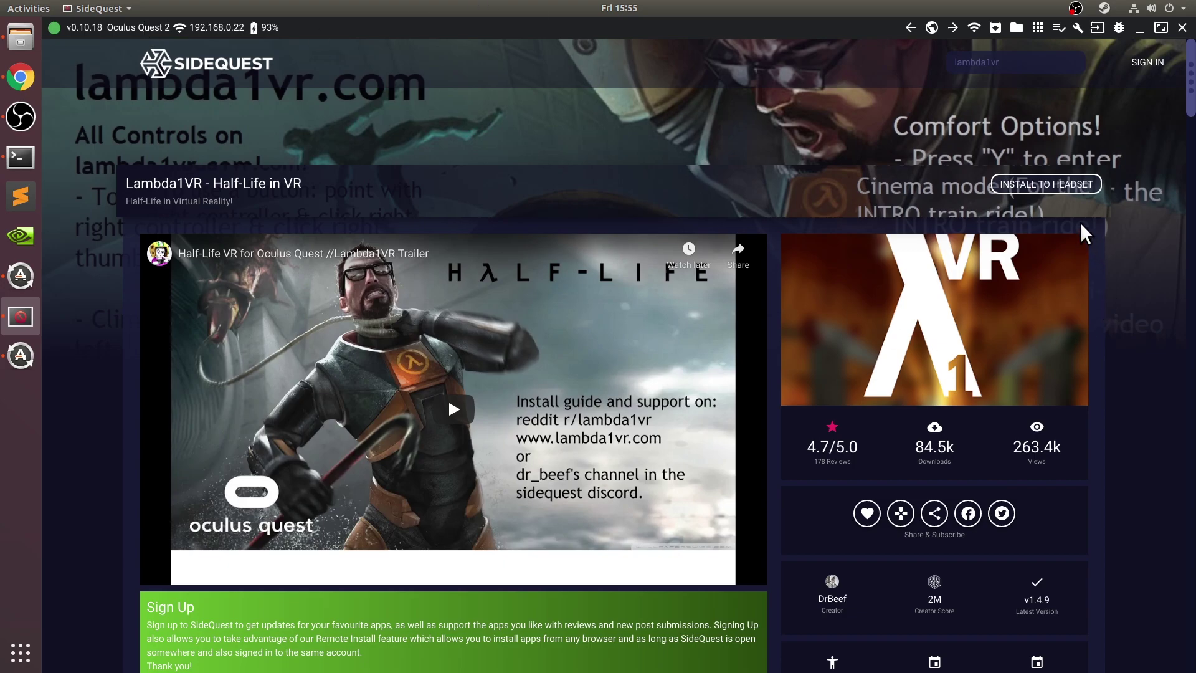
Install Lambda1VR to the headset and watch the install finish on the tasks page
{"action": "left_click", "coordinate": [1047, 185]}
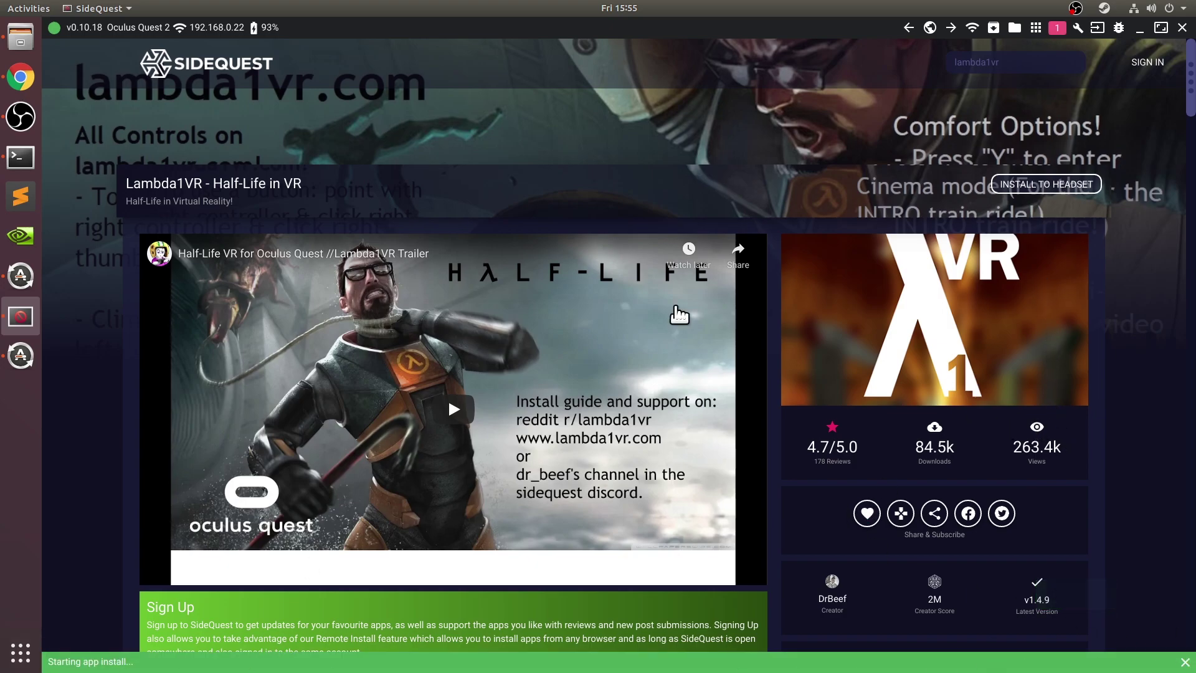
{"action": "left_click", "coordinate": [1057, 28]}
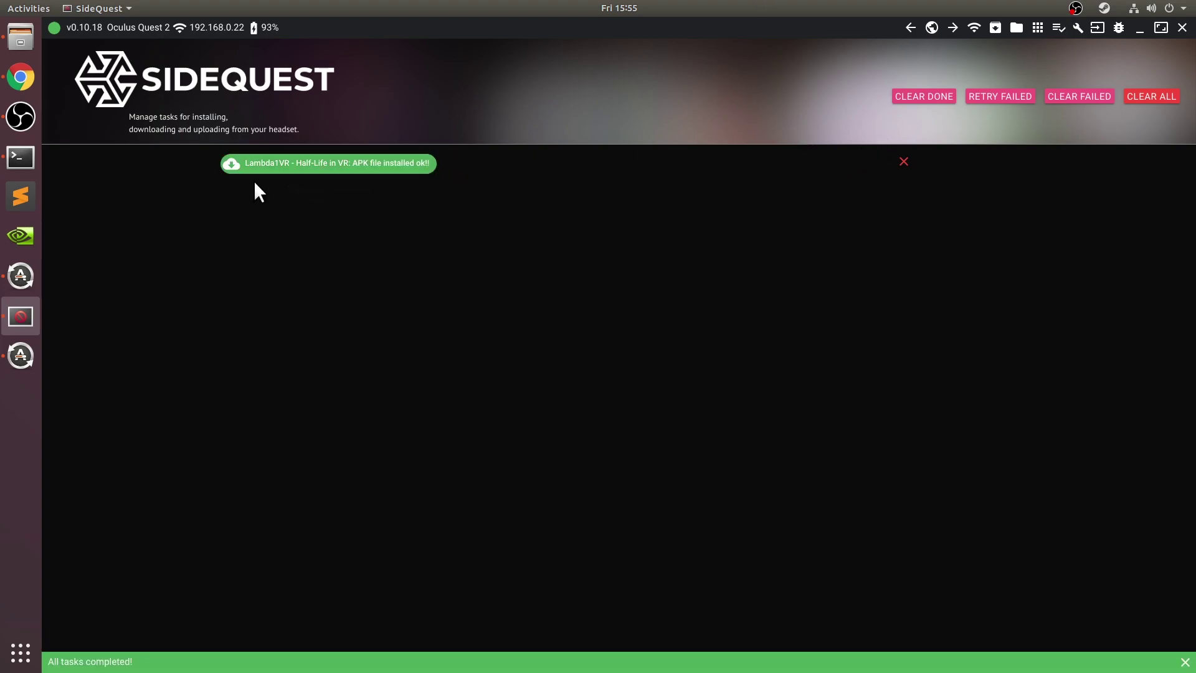
Browse the headset's sdcard, inspect the old xash folder, and delete it
{"action": "left_click", "coordinate": [1013, 31]}
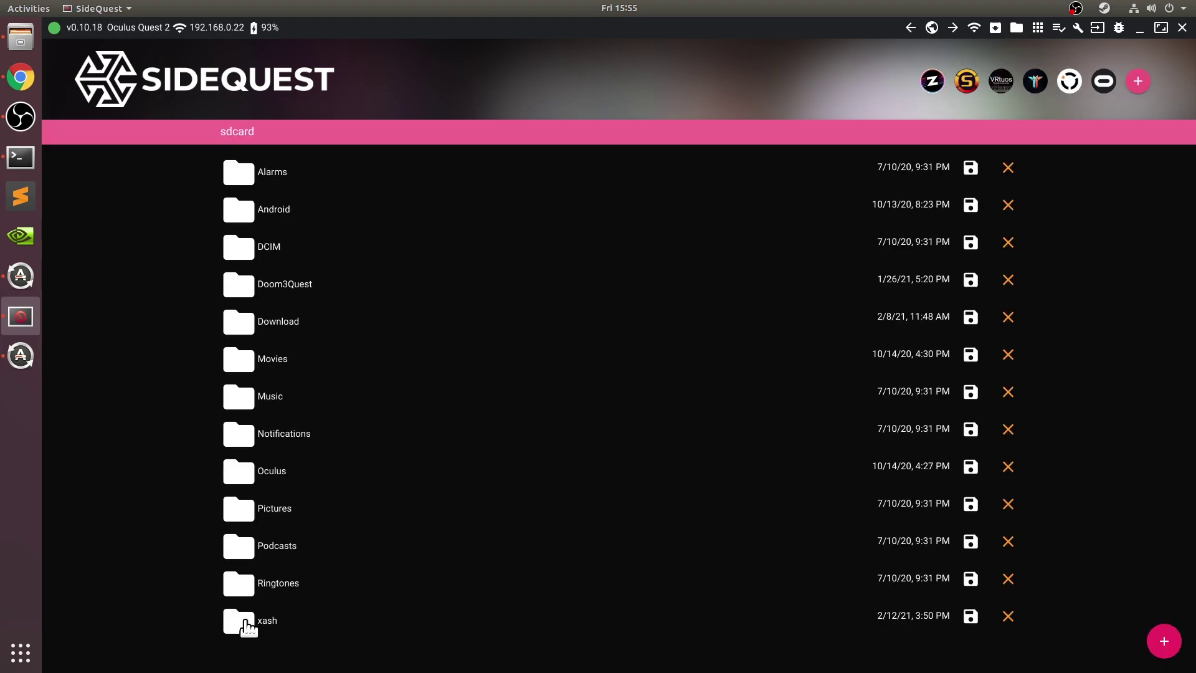
{"action": "left_click", "coordinate": [796, 623]}
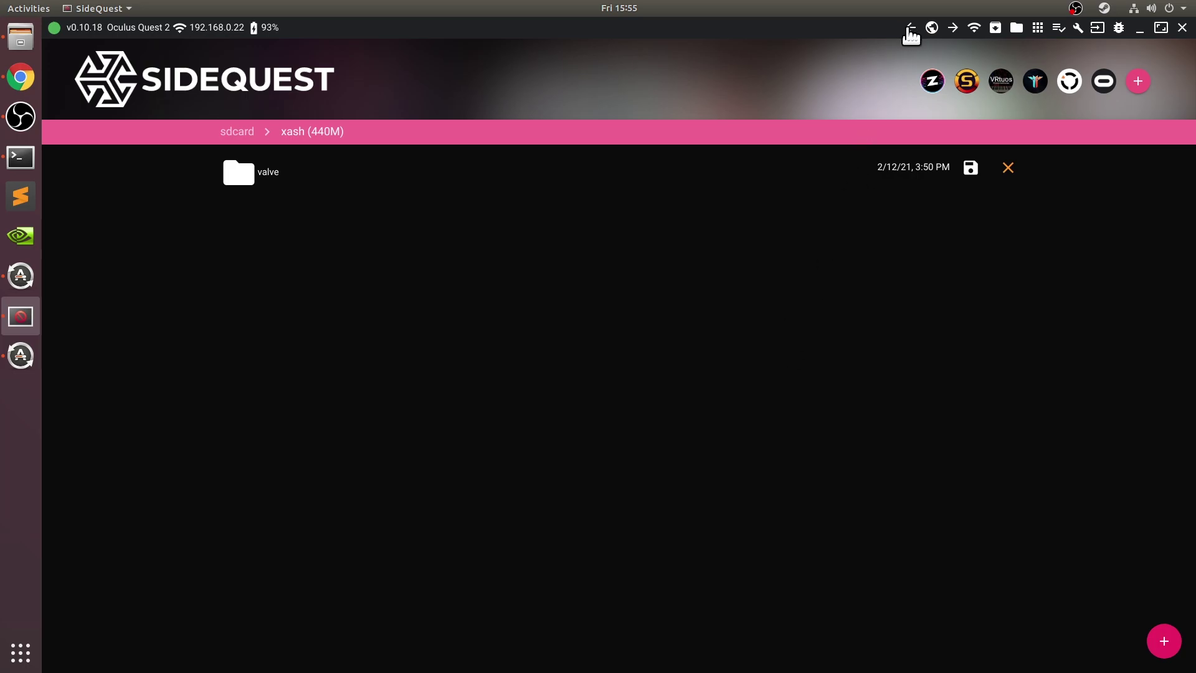
{"action": "left_click", "coordinate": [911, 28]}
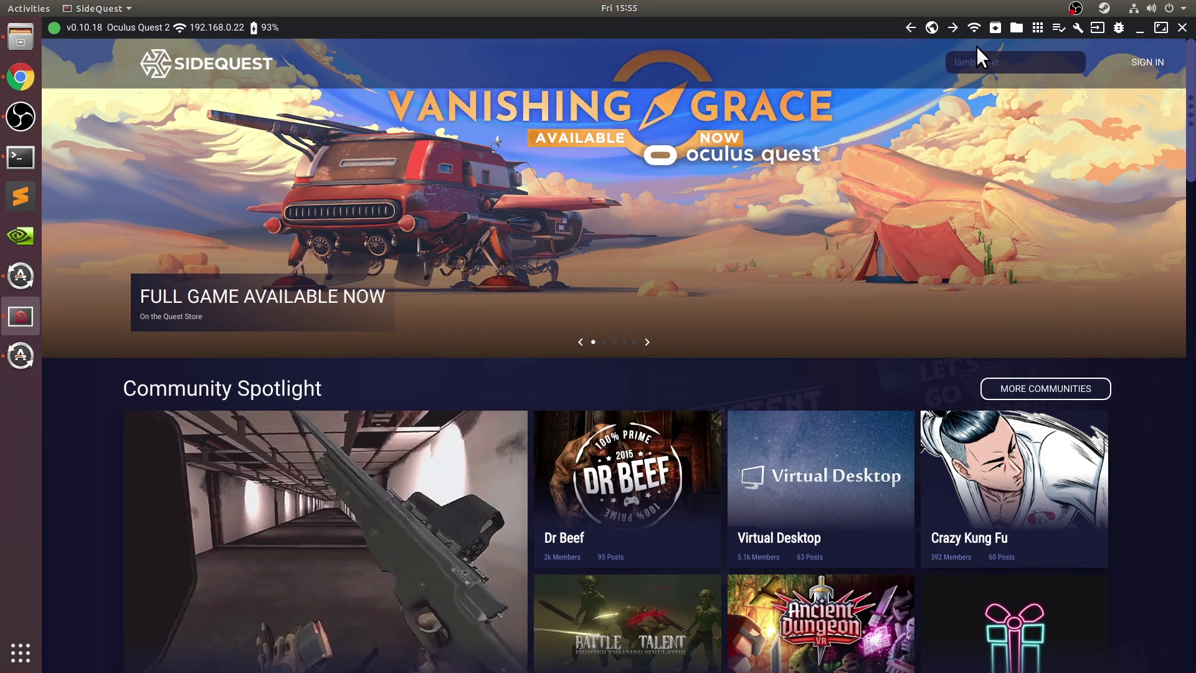
{"action": "left_click", "coordinate": [1016, 28]}
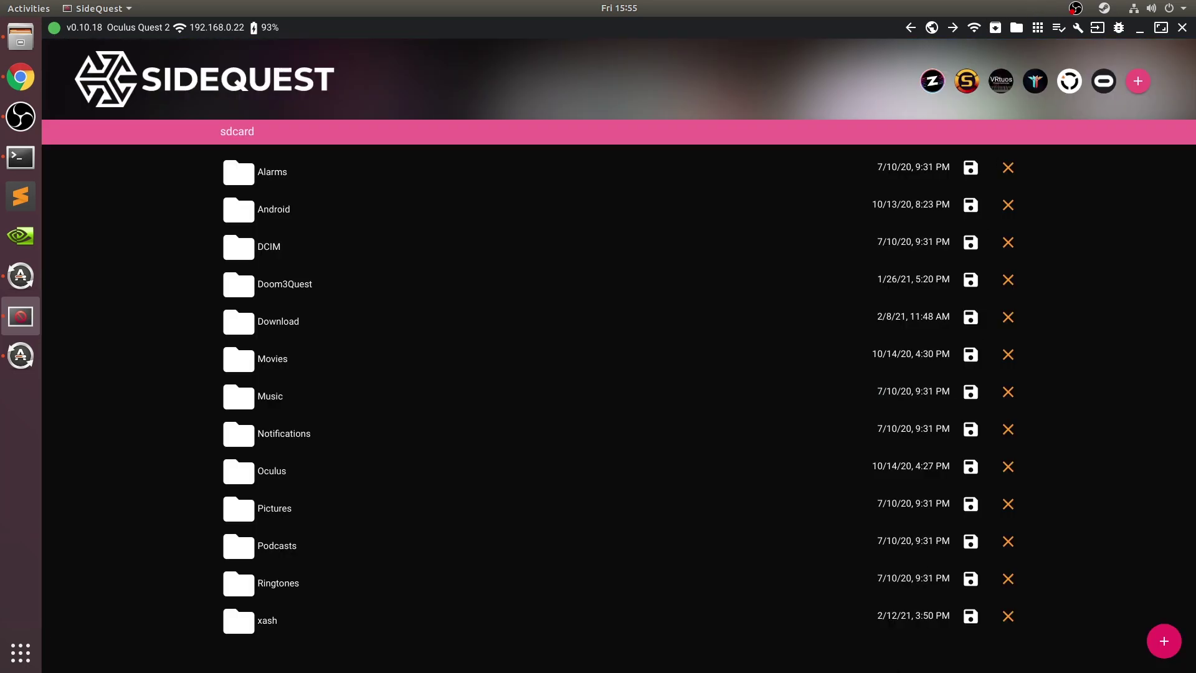
{"action": "left_click", "coordinate": [1008, 616]}
{"action": "left_click", "coordinate": [864, 524]}
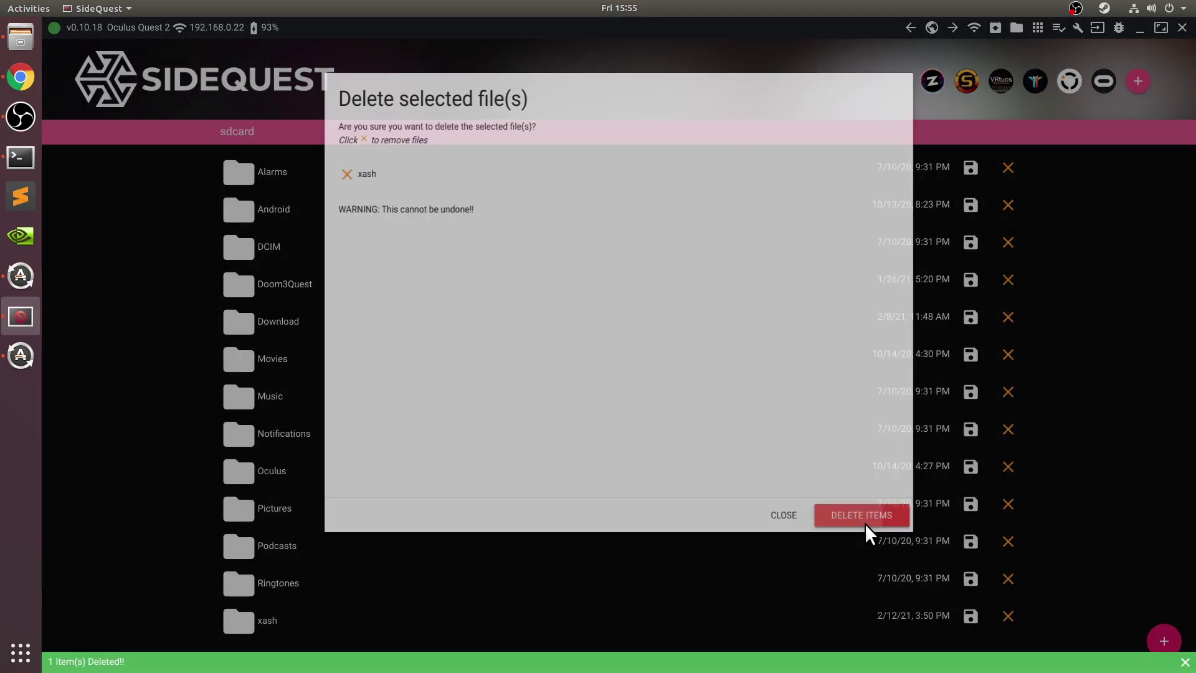
Create a new folder named 'xash' on the sdcard
{"action": "mouse_move", "coordinate": [1164, 640]}
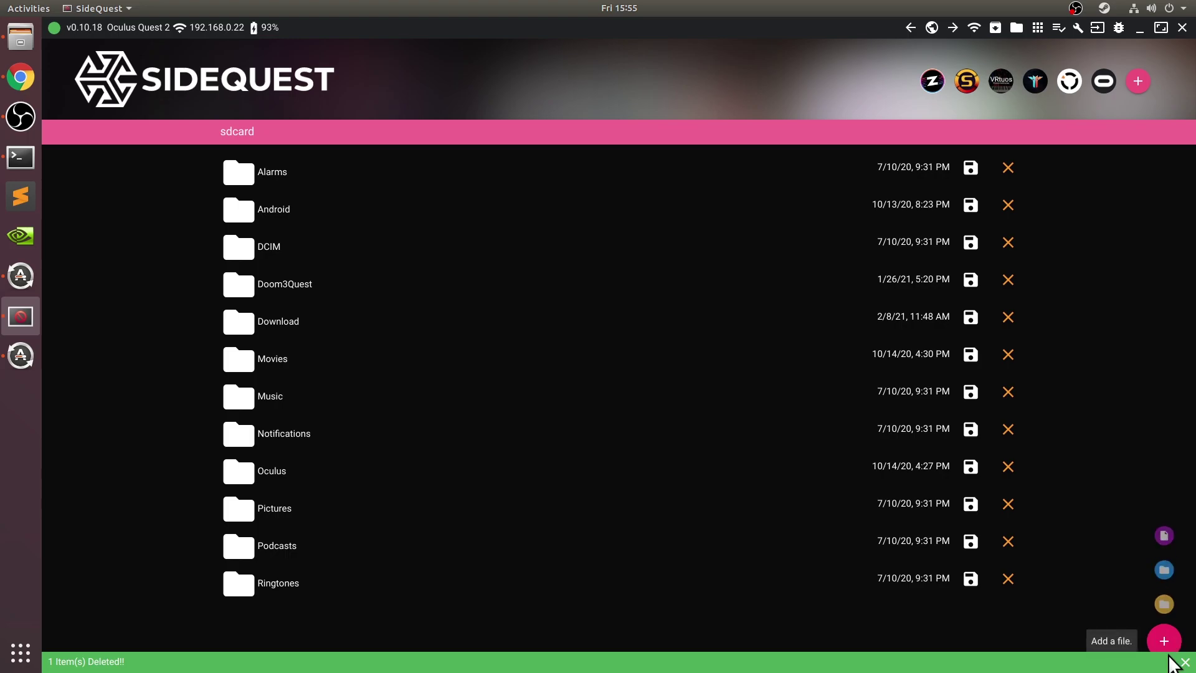
{"action": "left_click", "coordinate": [1163, 564]}
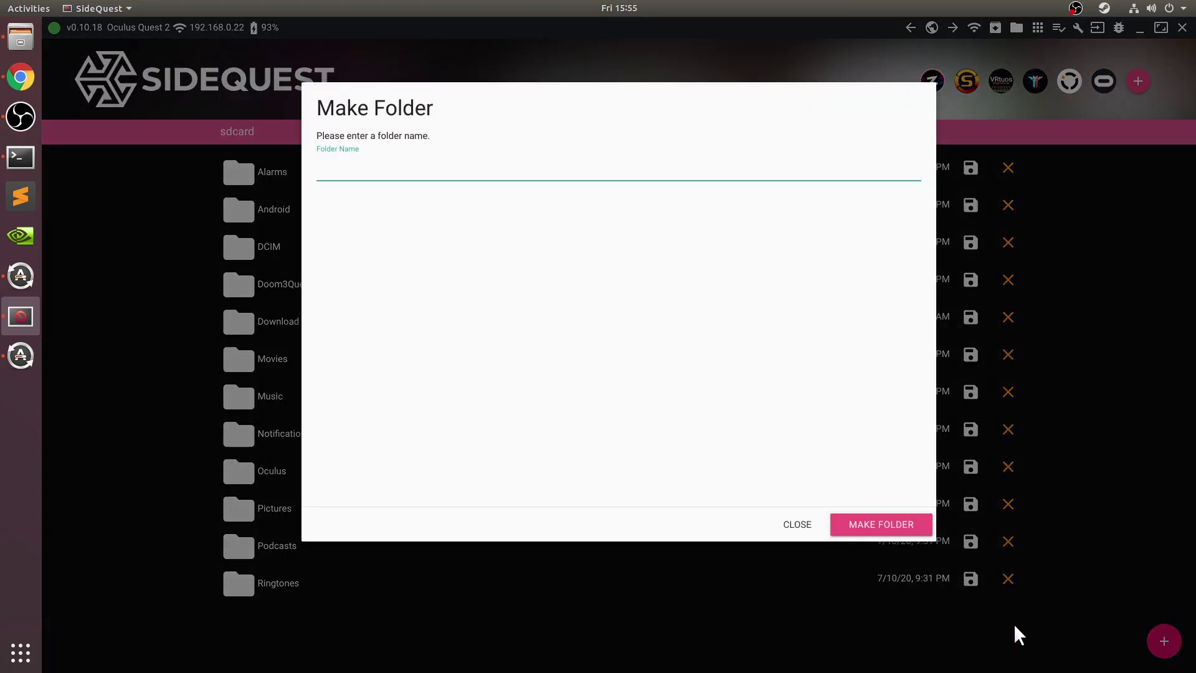
{"action": "type", "text": "xash"}
{"action": "left_click", "coordinate": [933, 526]}
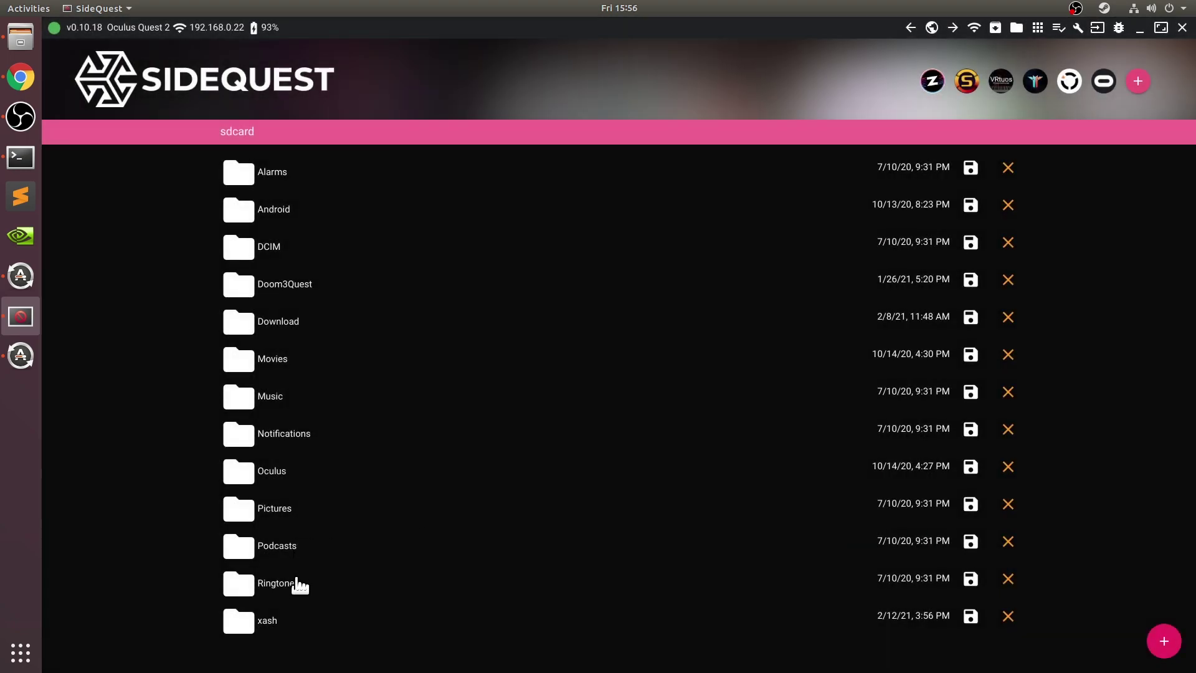
Drag Half-Life's valve folder from Files into the empty xash folder and check the upload task
{"action": "left_click", "coordinate": [274, 620]}
{"action": "left_click", "coordinate": [21, 38]}
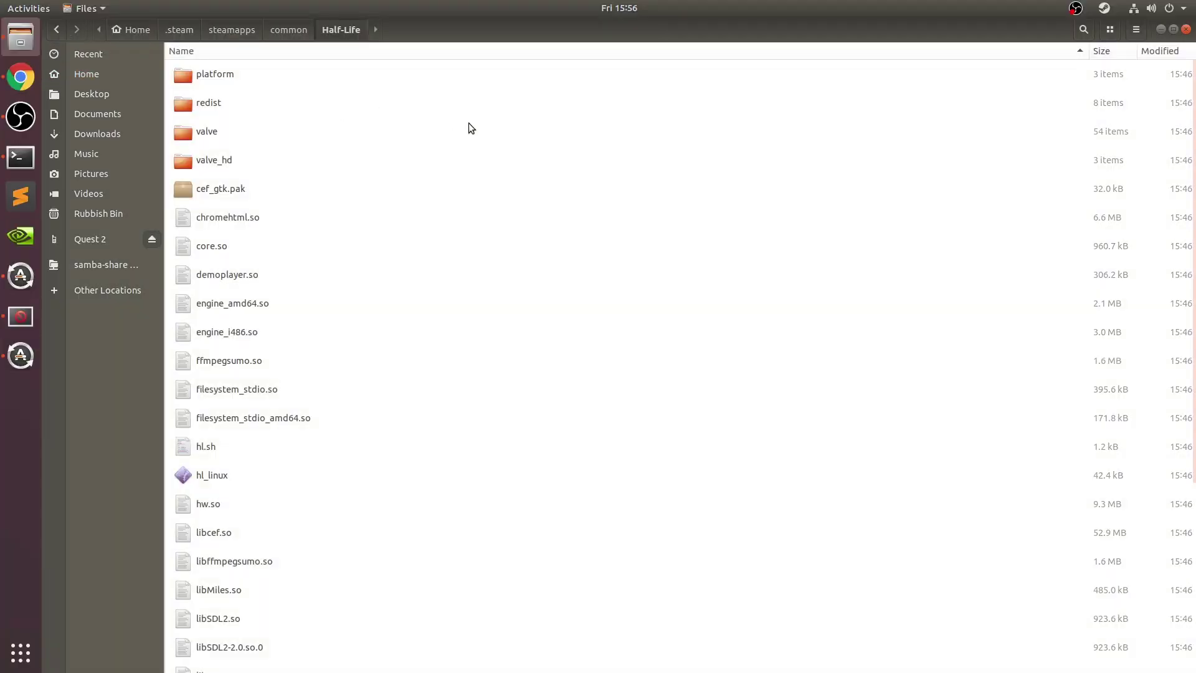
{"action": "left_click_drag", "start_coordinate": [459, 35], "coordinate": [756, 156]}
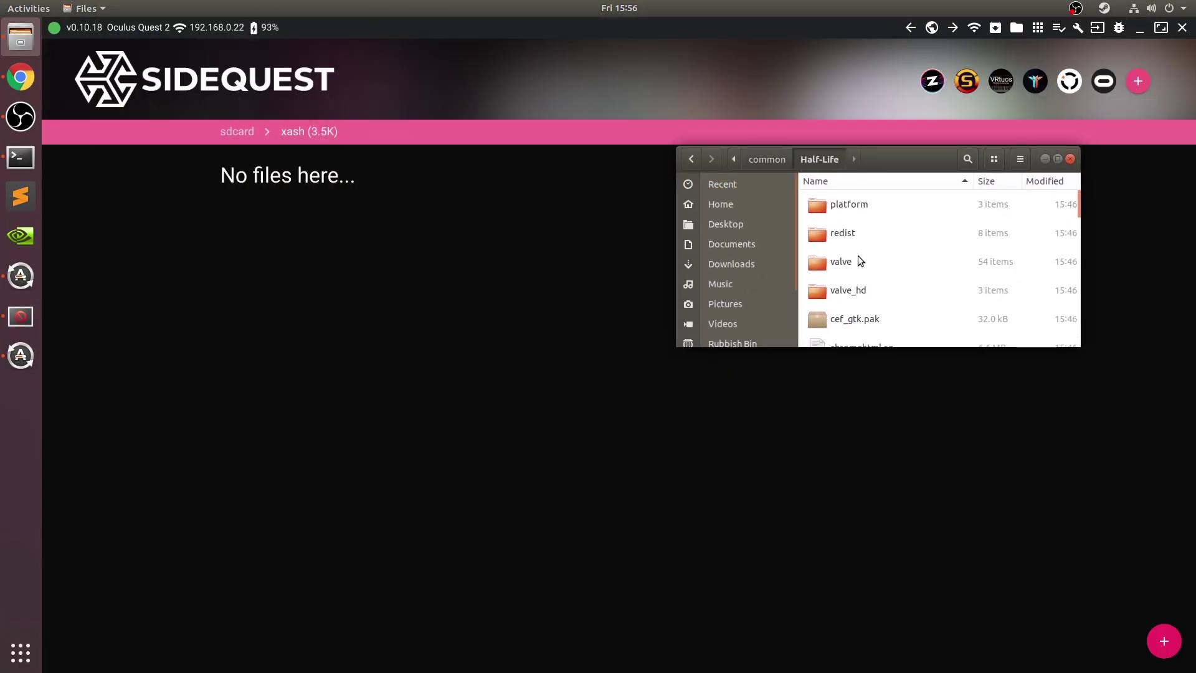
{"action": "left_click_drag", "start_coordinate": [840, 266], "coordinate": [344, 275]}
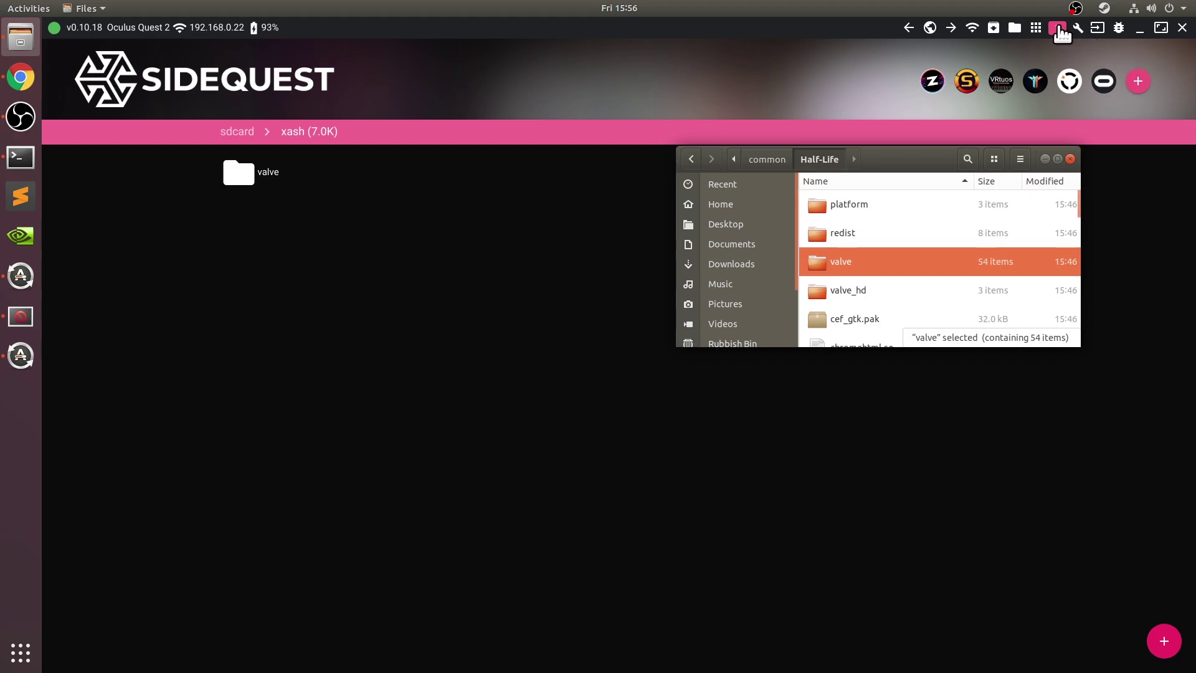
{"action": "left_click", "coordinate": [1058, 27]}
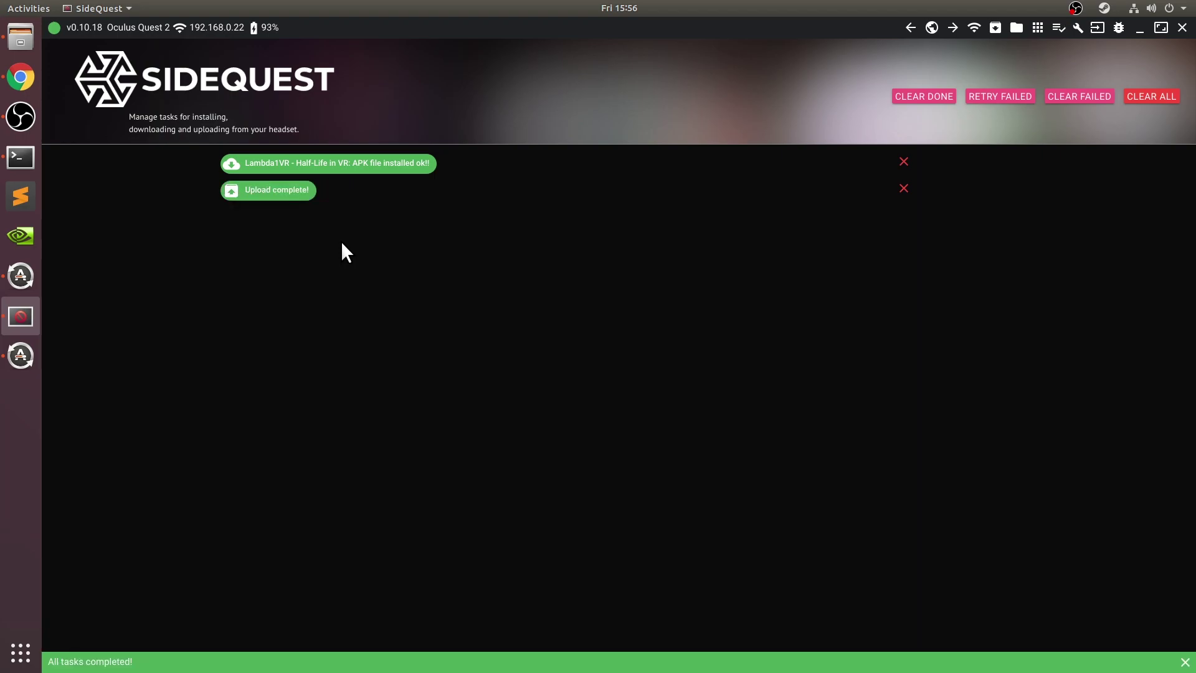
{"action": "mouse_move", "coordinate": [300, 189]}
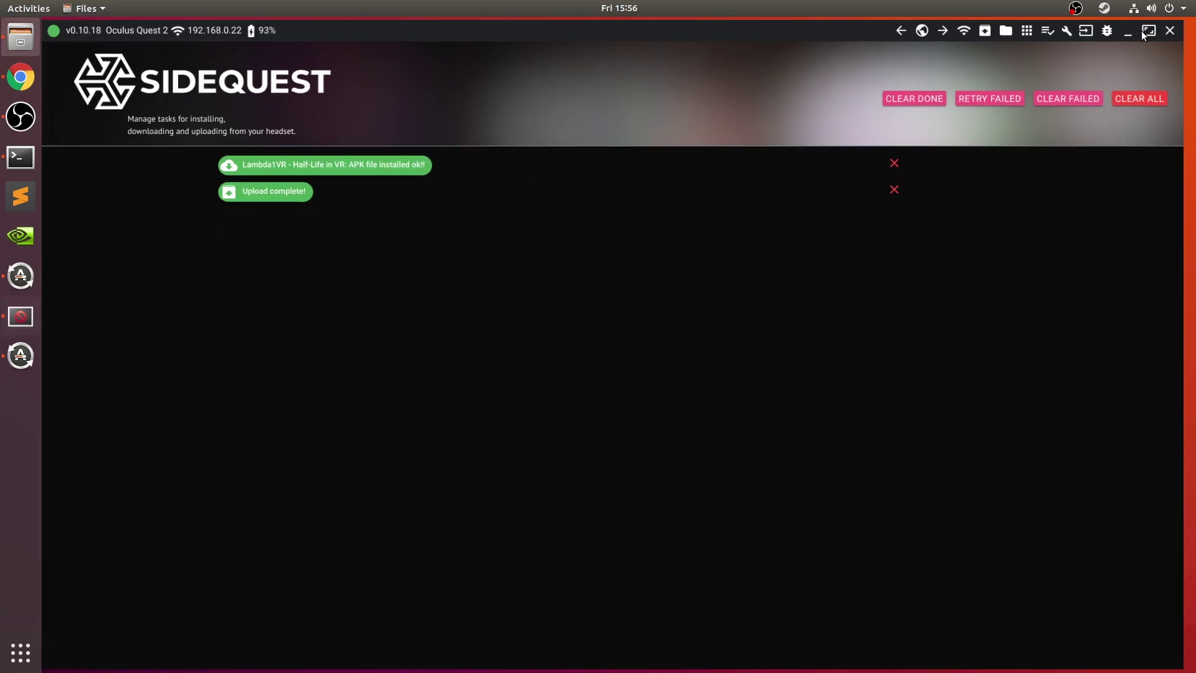
Exit SideQuest and switch to the oculus.com/cast page in Chrome
{"action": "left_click", "coordinate": [1140, 31]}
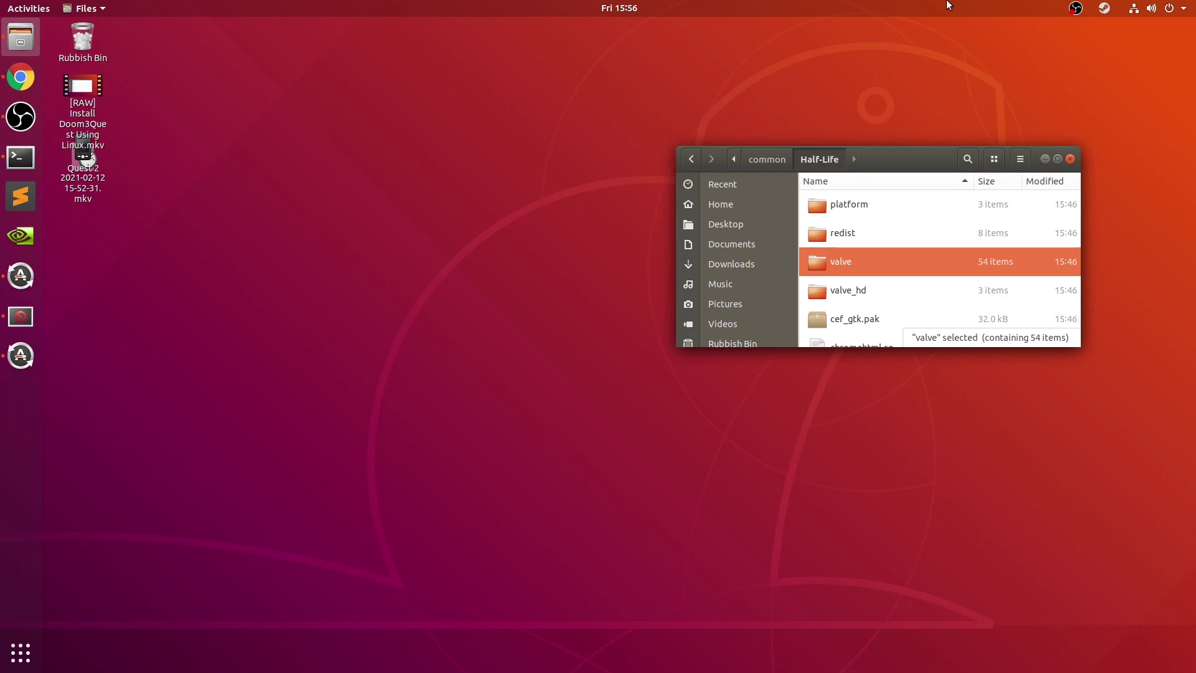
{"action": "left_click", "coordinate": [21, 317]}
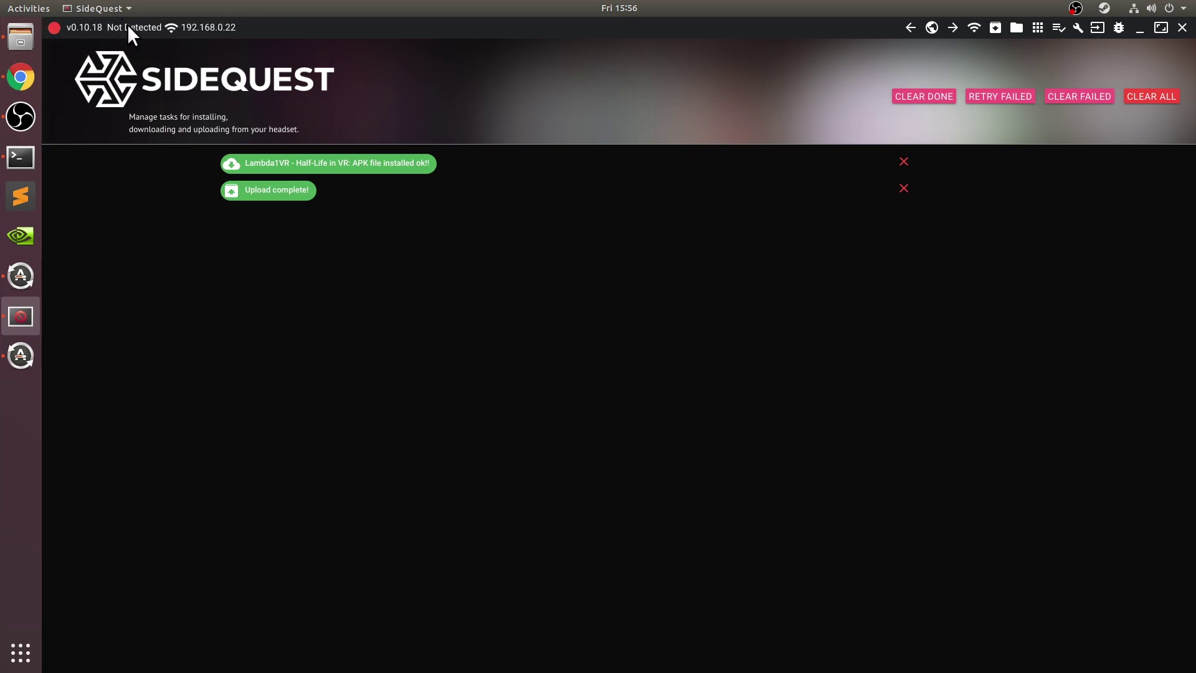
{"action": "left_click", "coordinate": [1182, 28]}
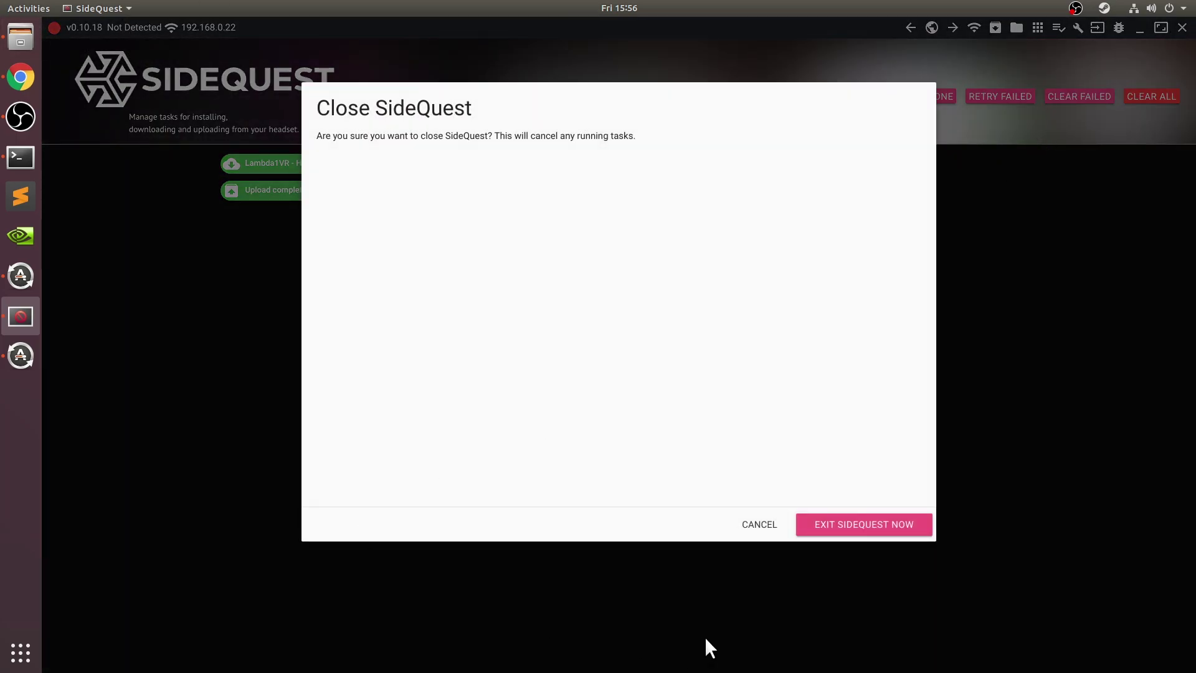
{"action": "left_click", "coordinate": [817, 531]}
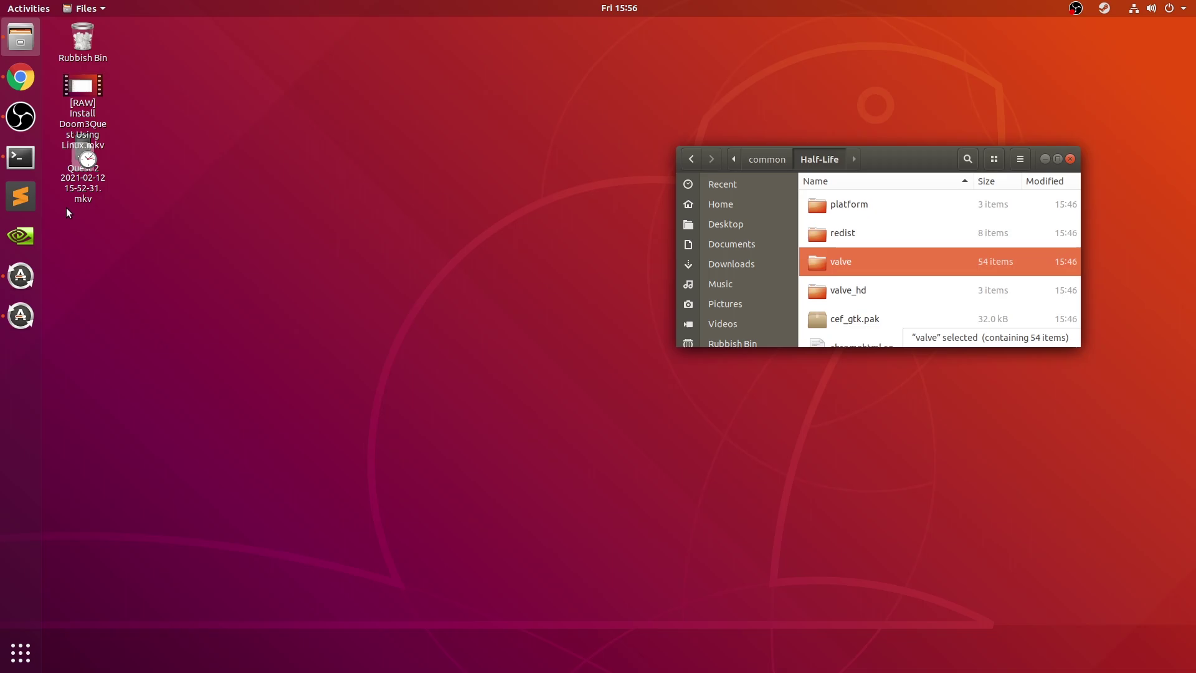
{"action": "left_click", "coordinate": [29, 86]}
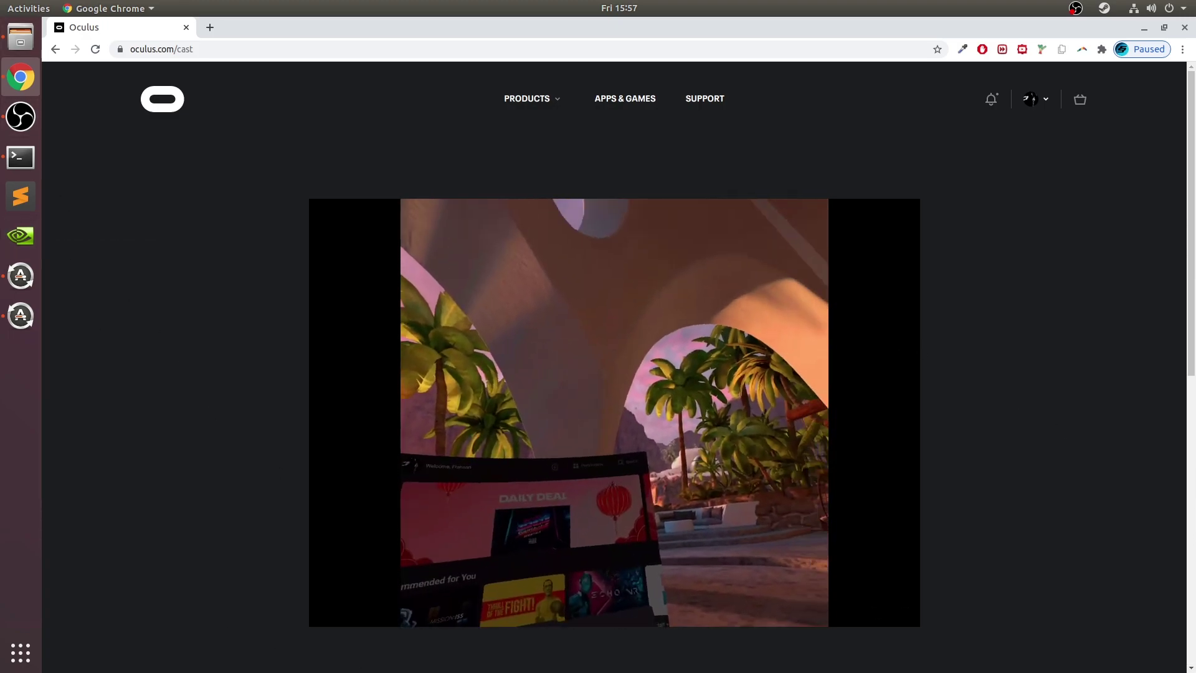
Unmute the cast video and switch it to fullscreen
{"action": "mouse_move", "coordinate": [836, 584]}
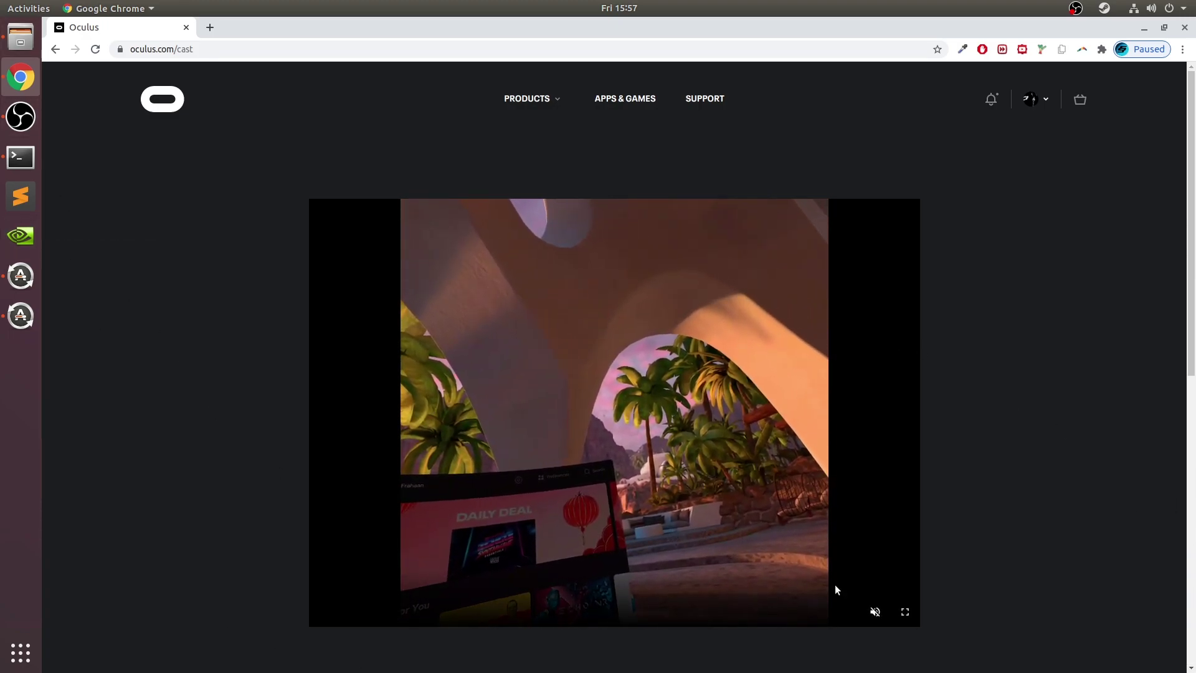
{"action": "left_click", "coordinate": [875, 614]}
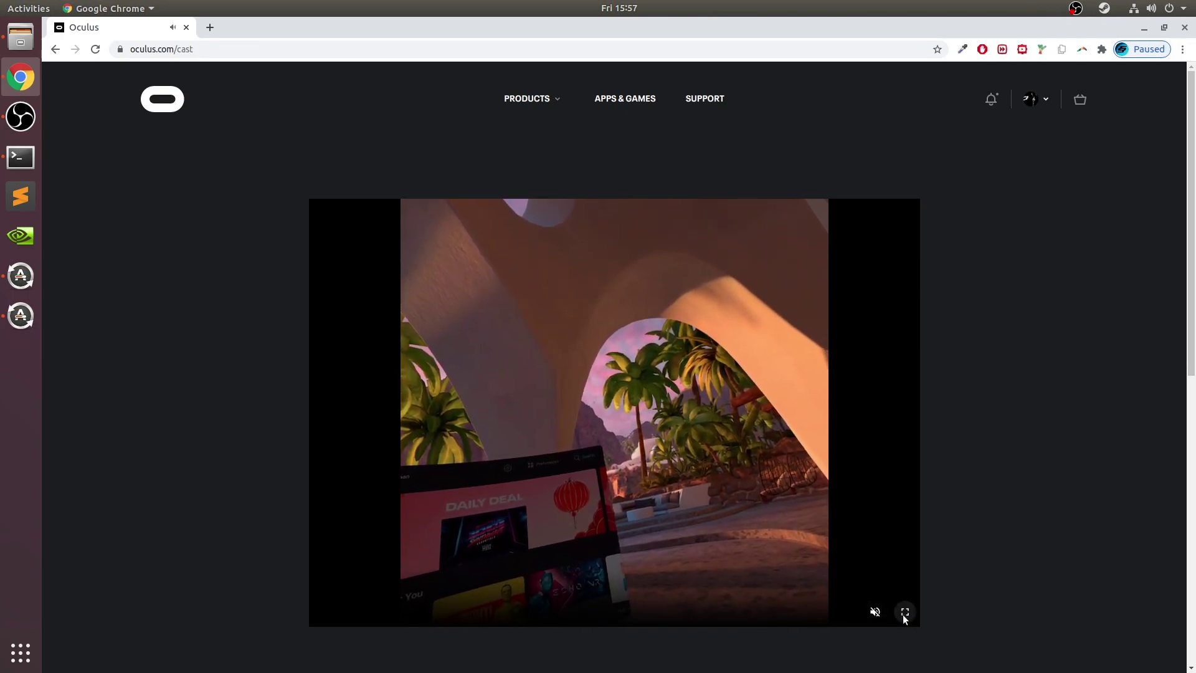
{"action": "left_click", "coordinate": [904, 612]}
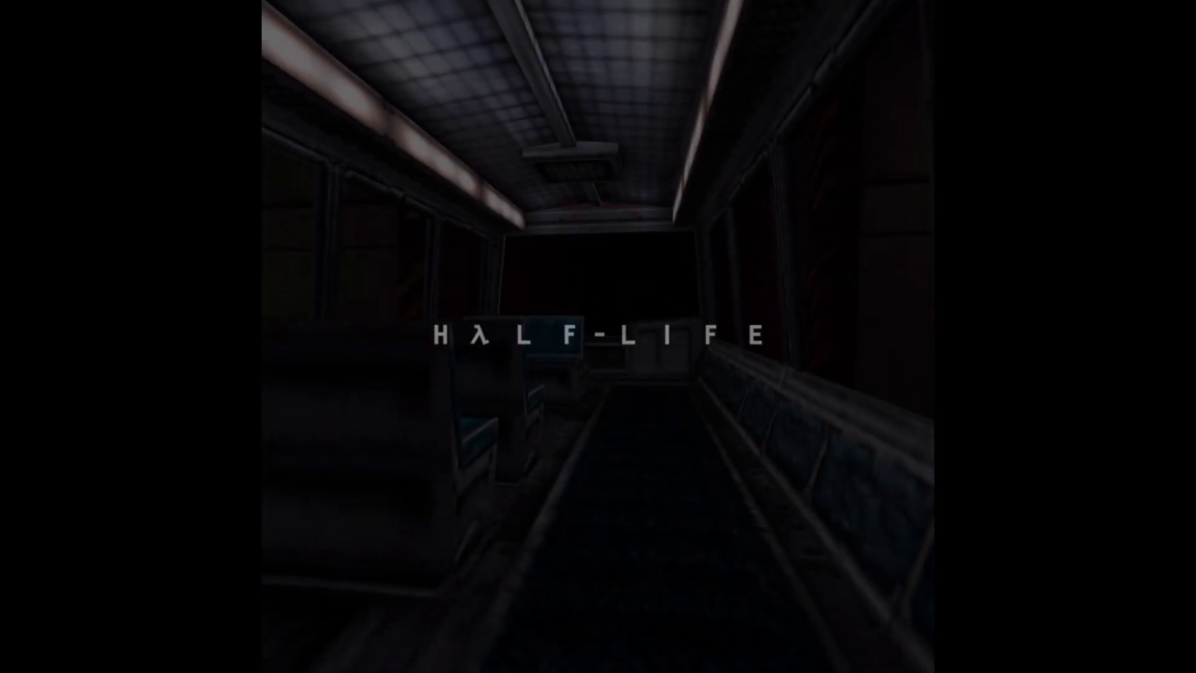
Walk forward with W inside the tram during the Black Mesa intro ride
{"action": "key", "text": "w"}
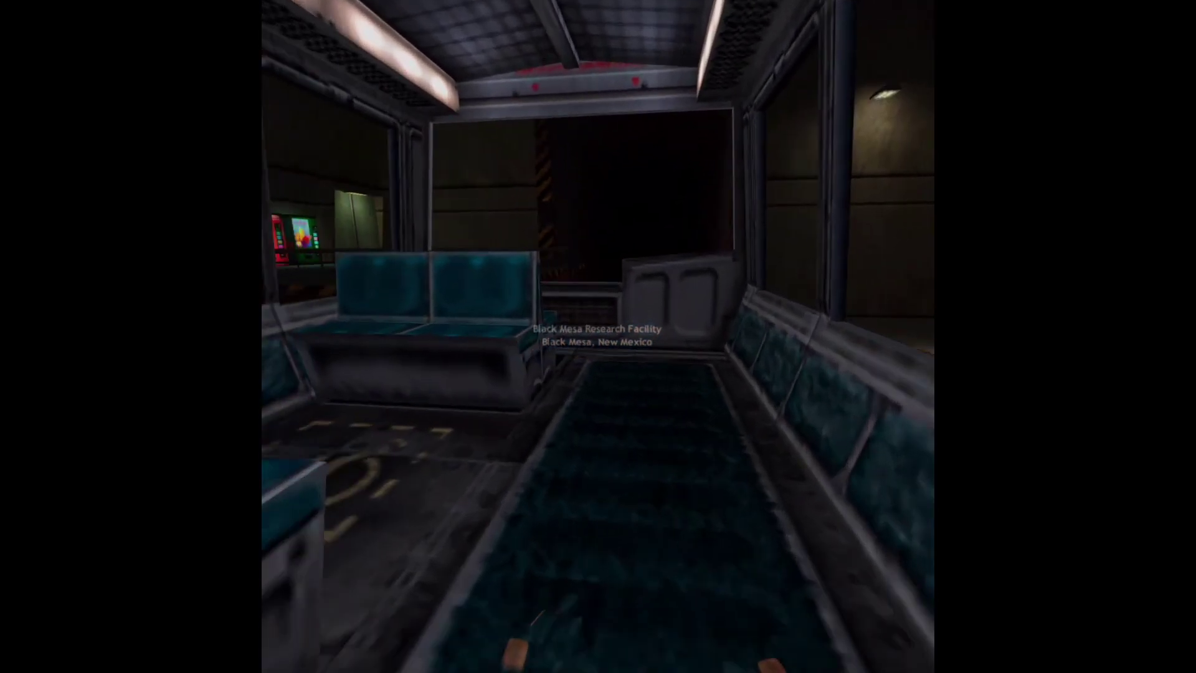